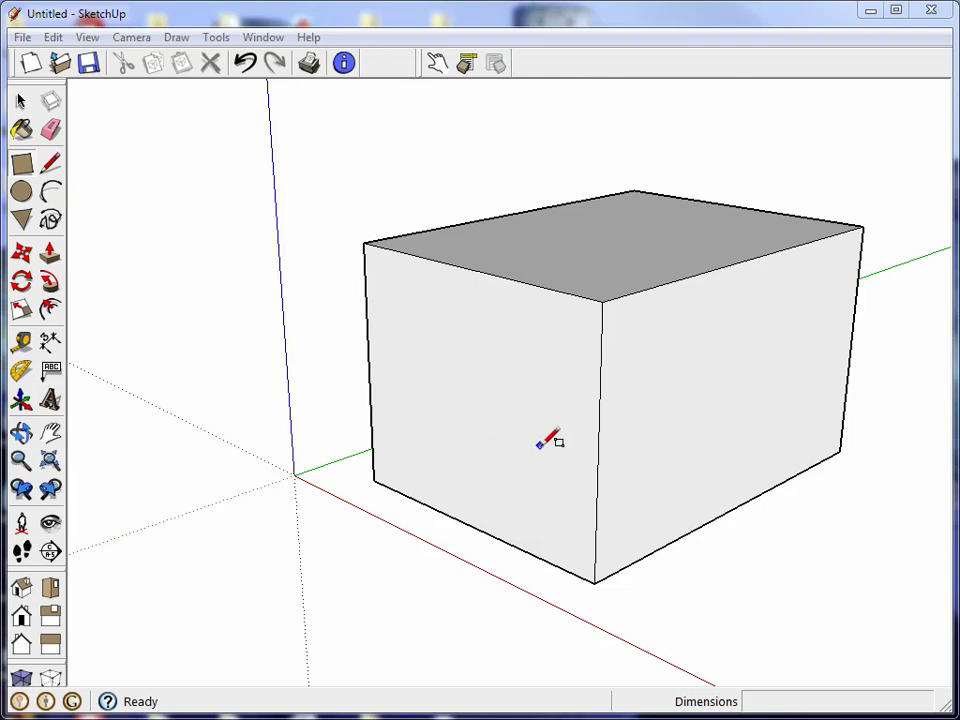
Step: Draw a square with the Rectangle tool on the box's front face
click(24, 165)
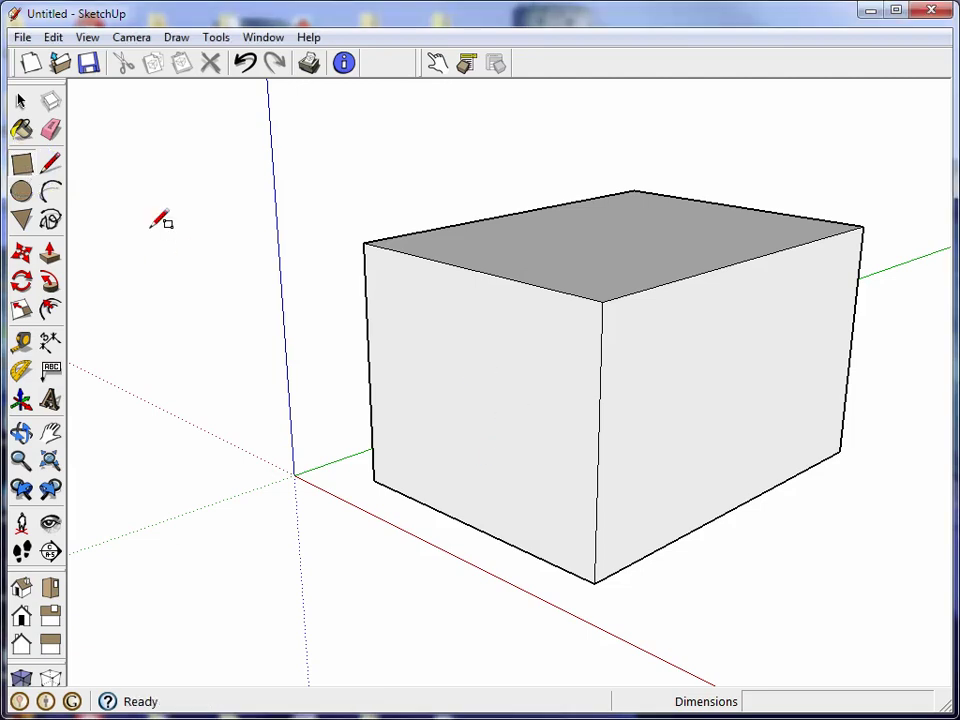
click(430, 323)
click(526, 463)
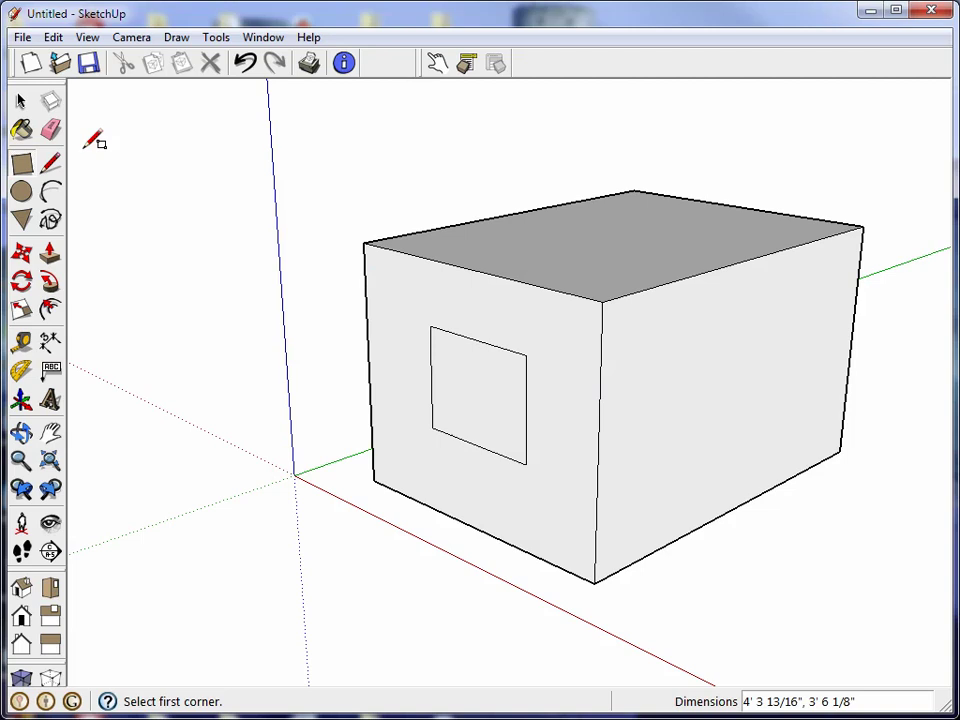
Step: Erase the square's inner face, restoring an accidentally erased edge, to cut the opening
click(51, 129)
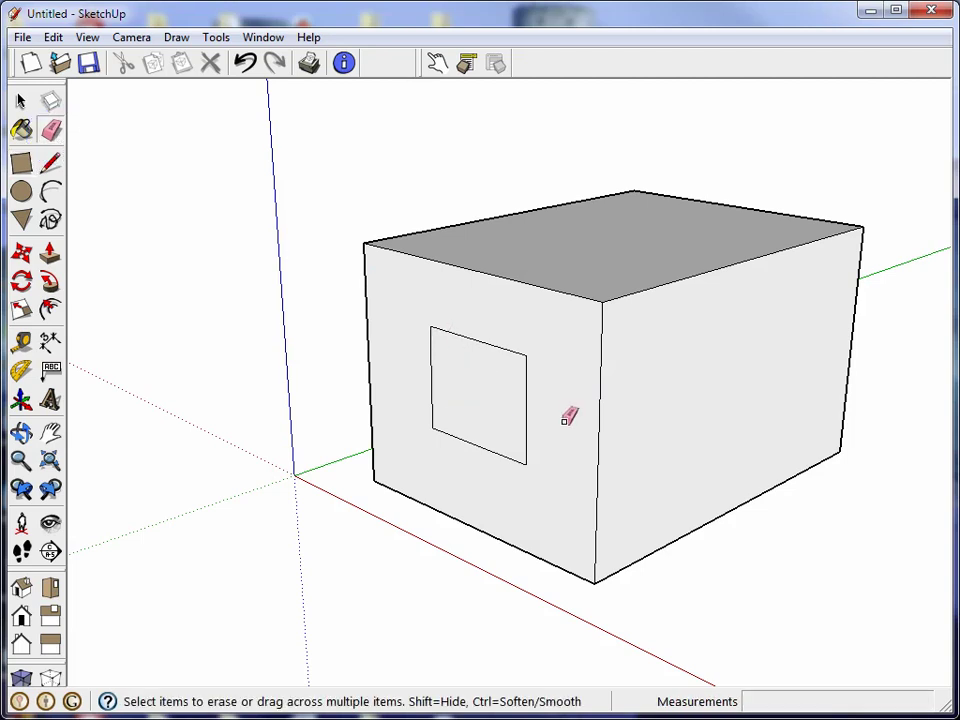
click(524, 404)
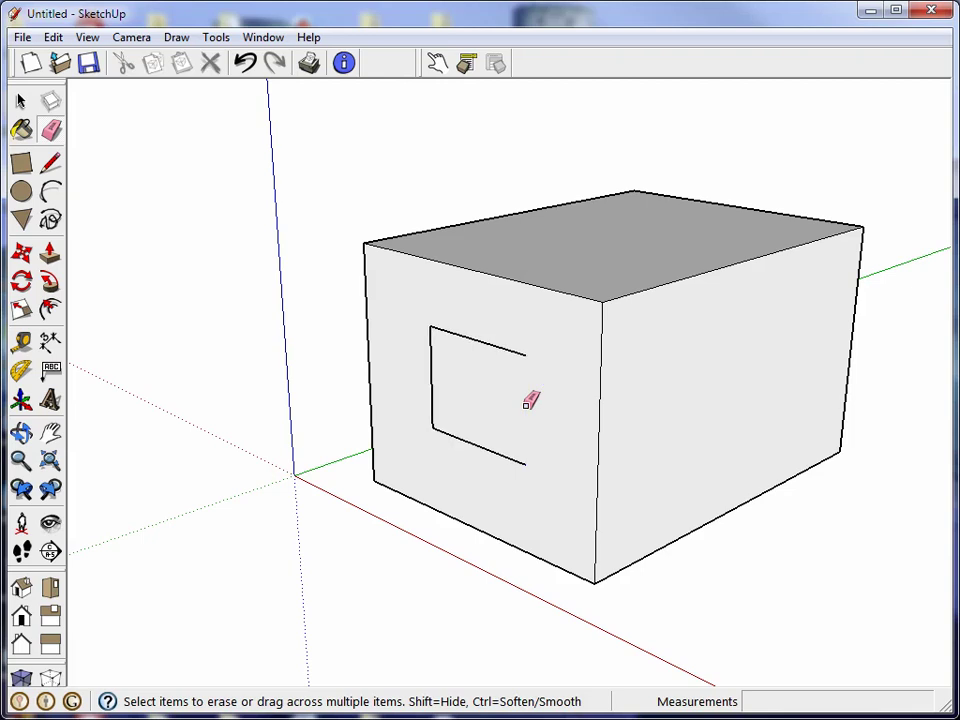
click(247, 65)
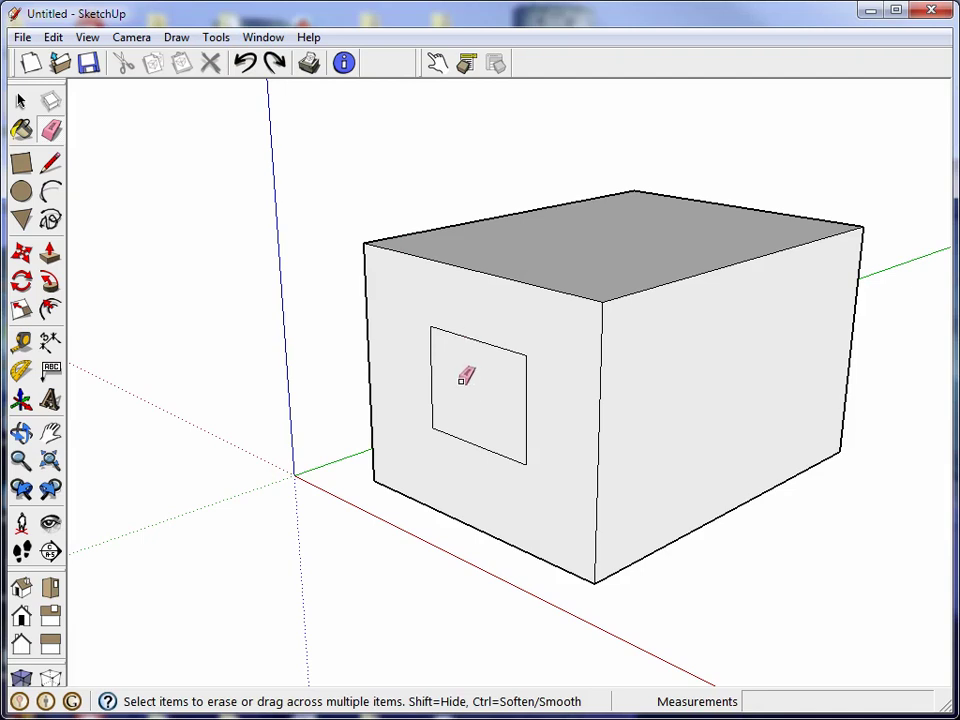
right_click(463, 388)
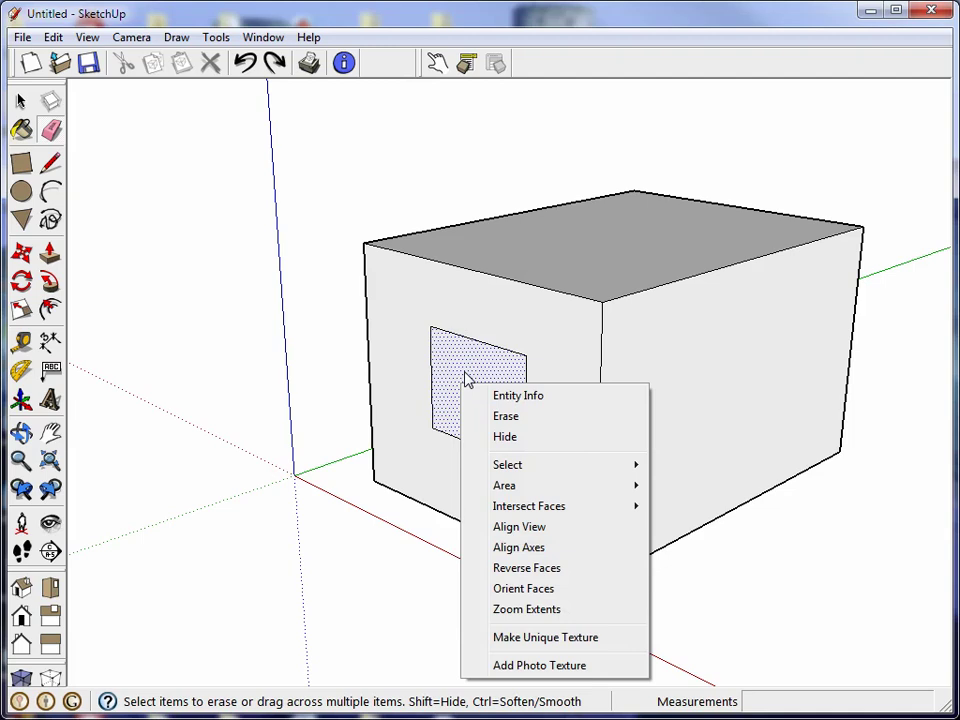
click(510, 417)
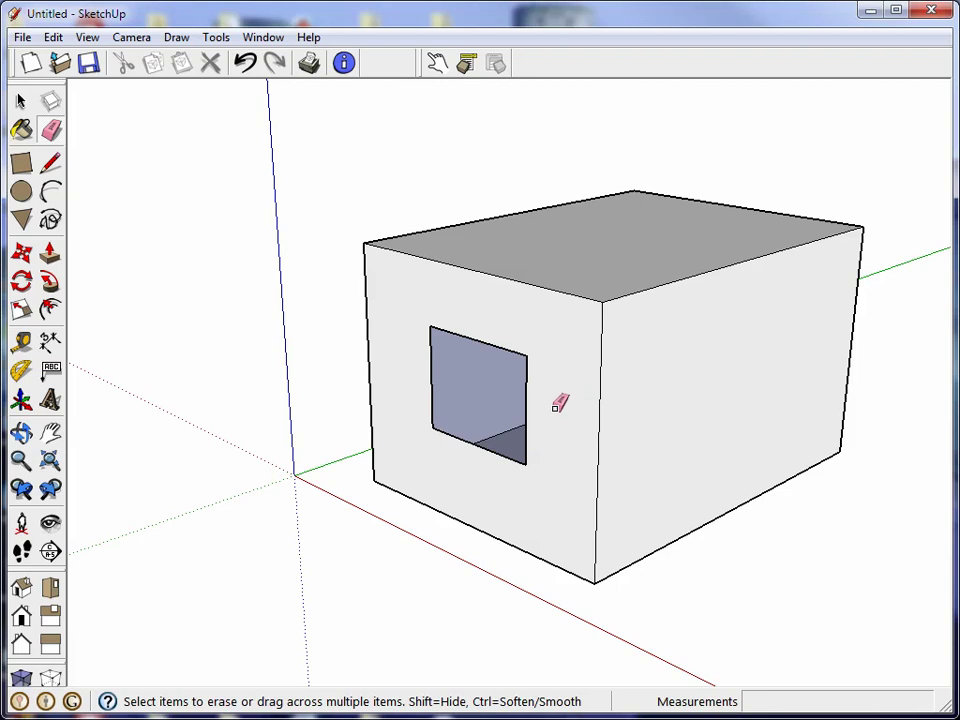
scroll(632, 452, up, 2)
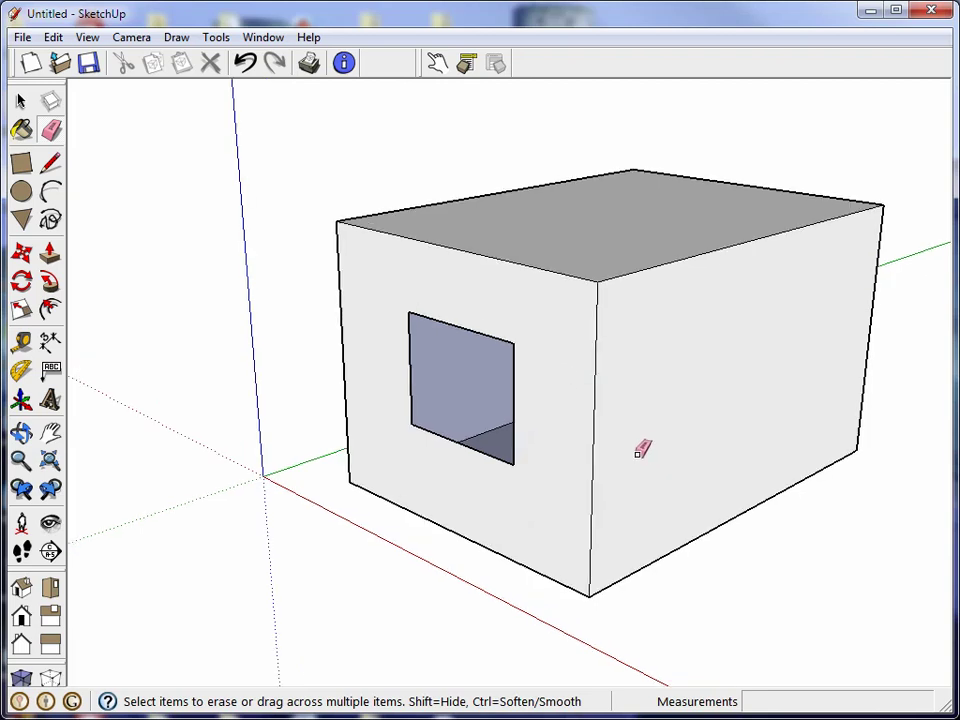
key(o)
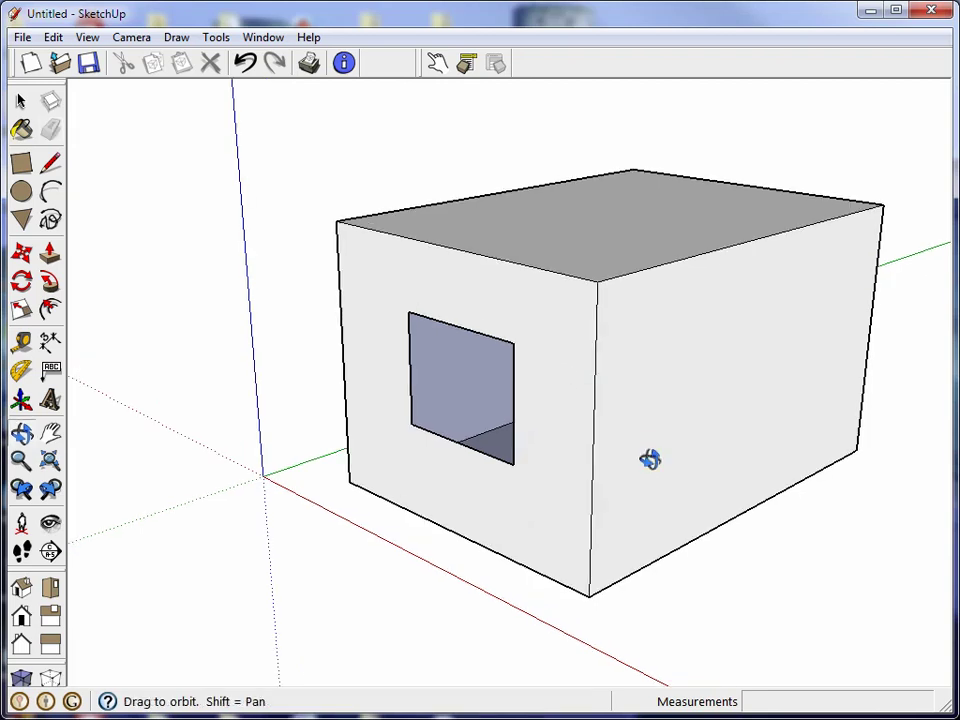
mouse_move(650, 459)
mouse_down()
mouse_move(585, 371)
mouse_move(647, 479)
mouse_up()
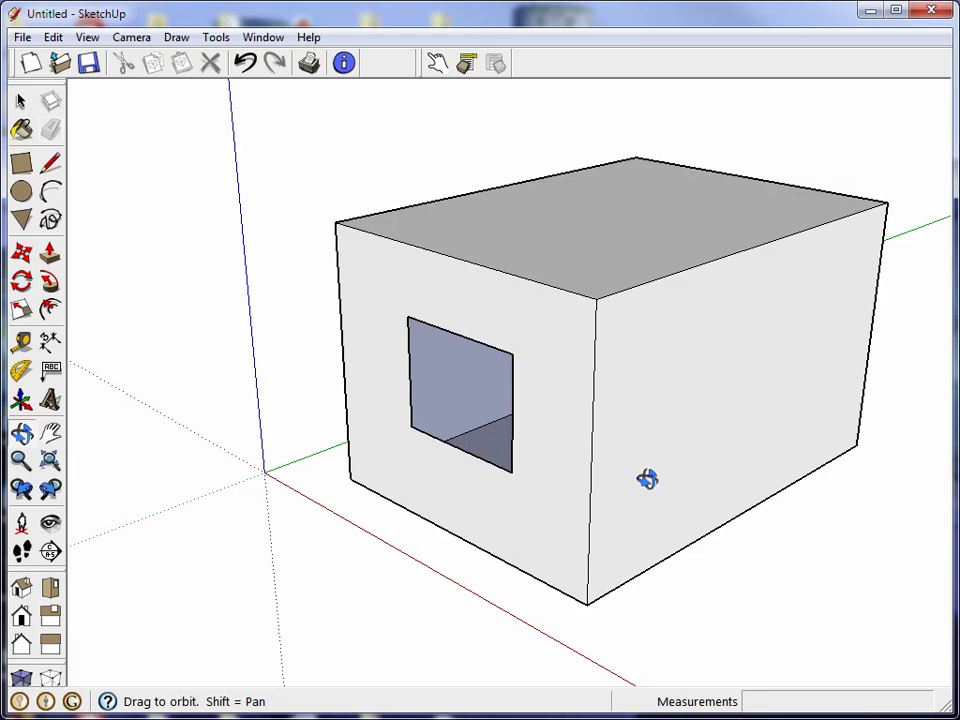
shift+drag(647, 479, 609, 494)
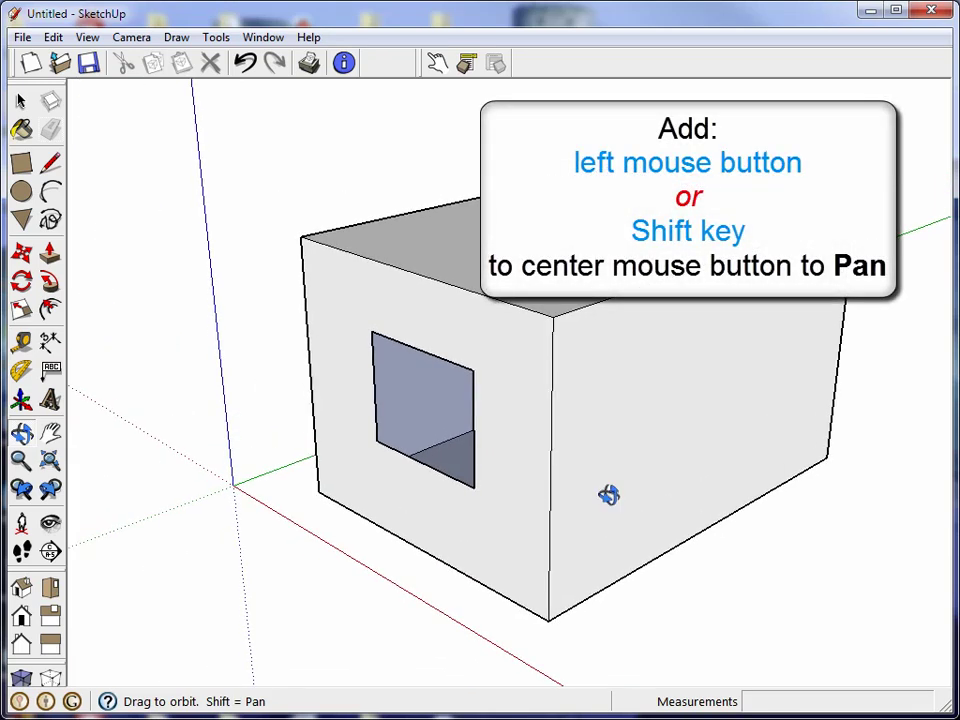
mouse_move(609, 494)
middle_down()
mouse_move(608, 485)
mouse_move(609, 495)
middle_up()
key(shift)
mouse_move(603, 488)
shift+middle_down()
mouse_move(495, 388)
mouse_move(527, 480)
mouse_move(551, 490)
shift+middle_up()
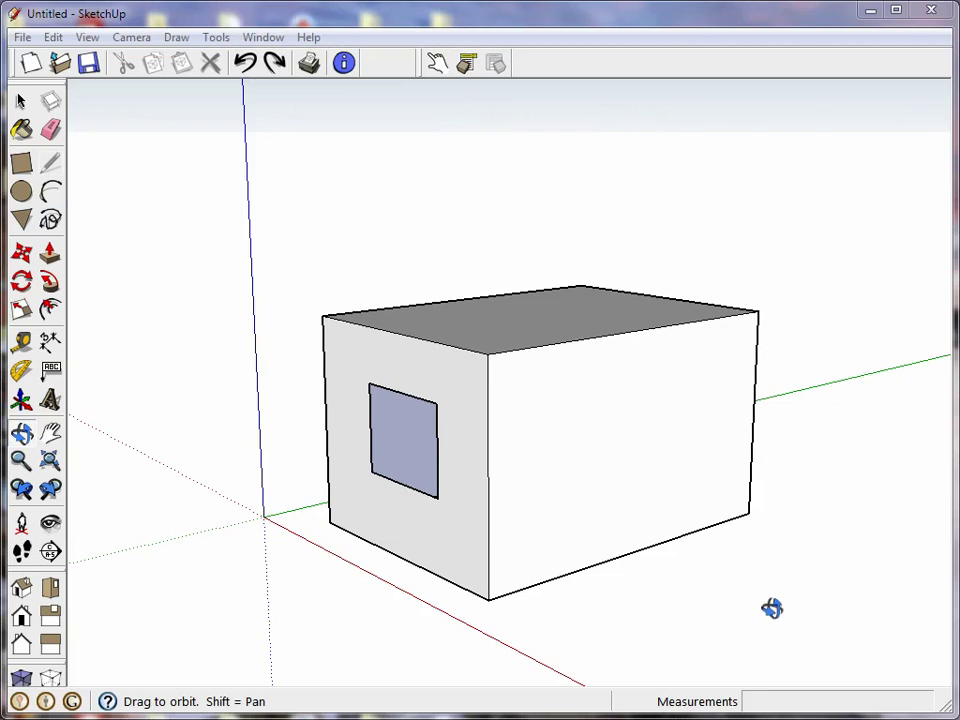
Step: Draw a vertical line from the ground beside the box's right corner up to roof height
click(51, 163)
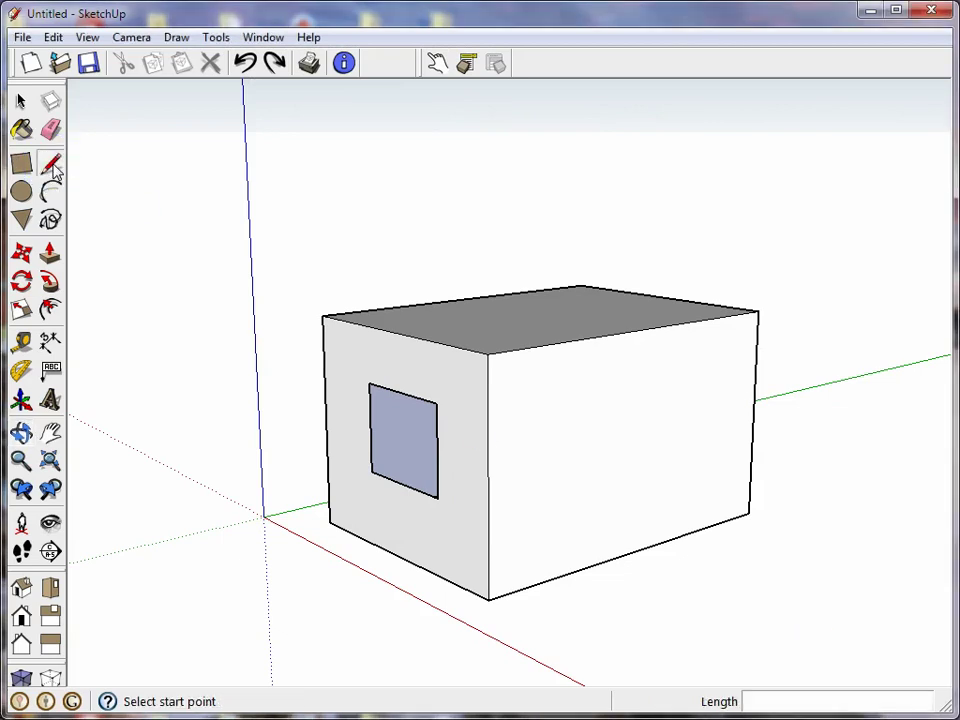
click(727, 607)
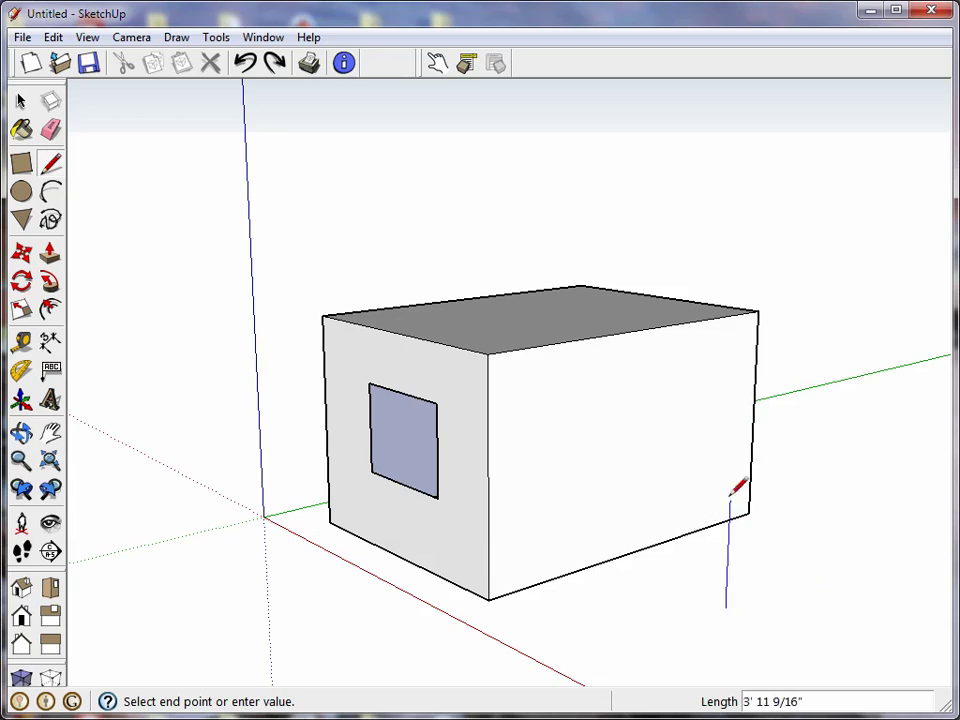
key(shift)
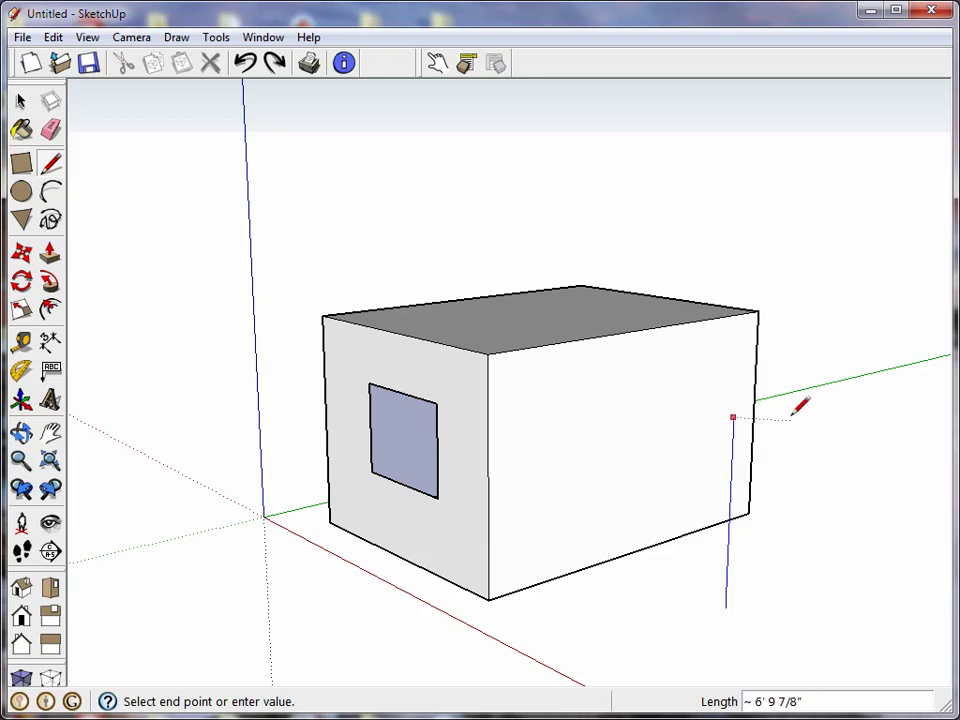
click(736, 357)
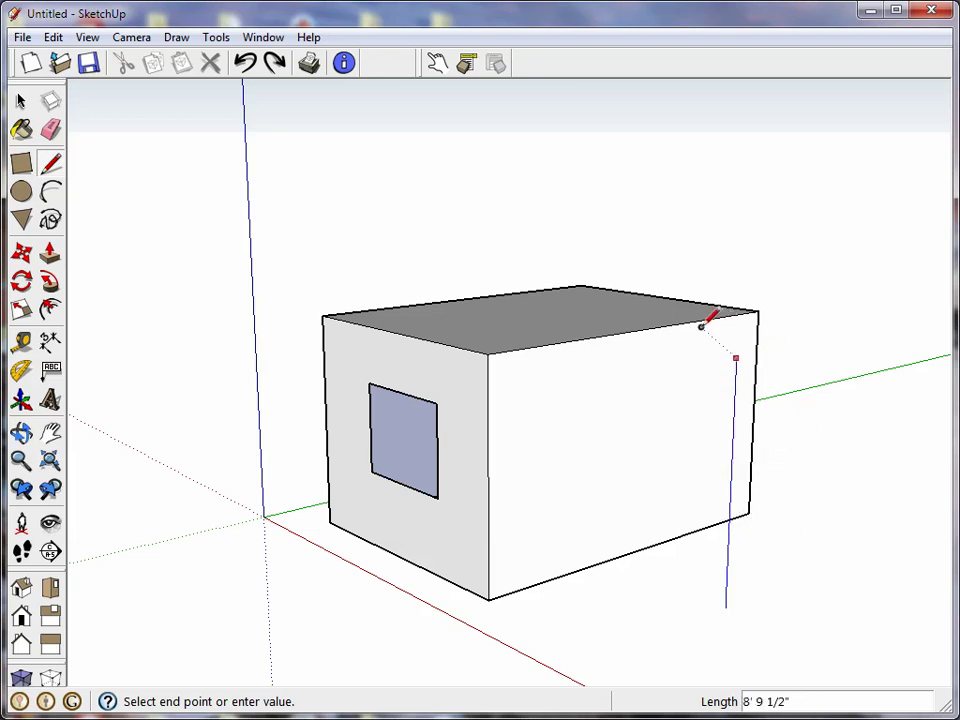
click(647, 327)
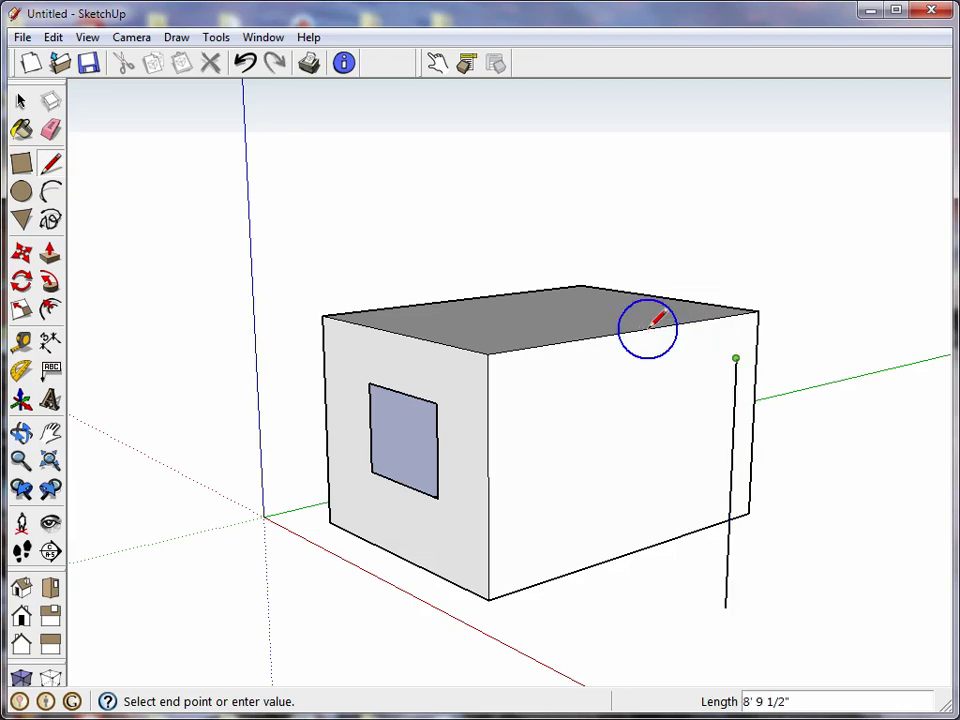
click(737, 377)
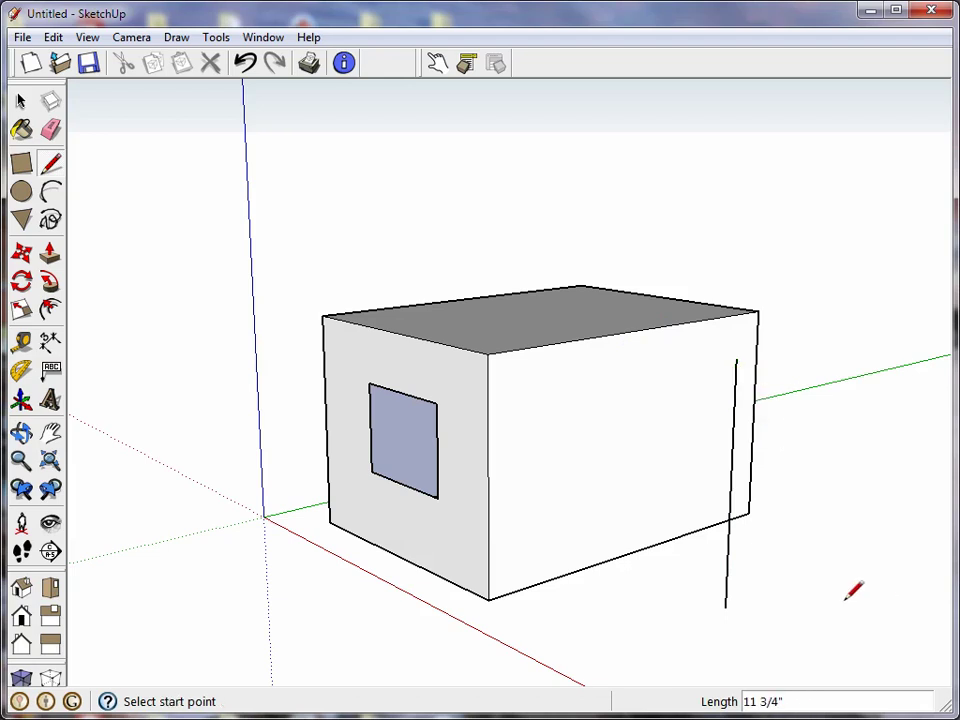
scroll(843, 570, down, 1)
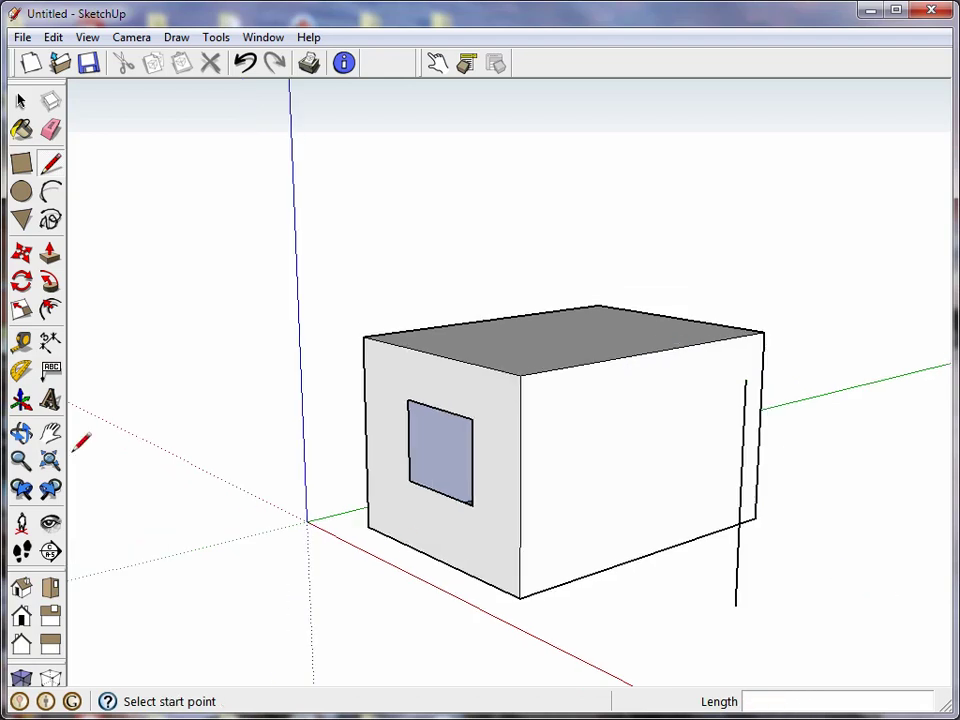
click(21, 432)
drag(843, 538, 891, 557)
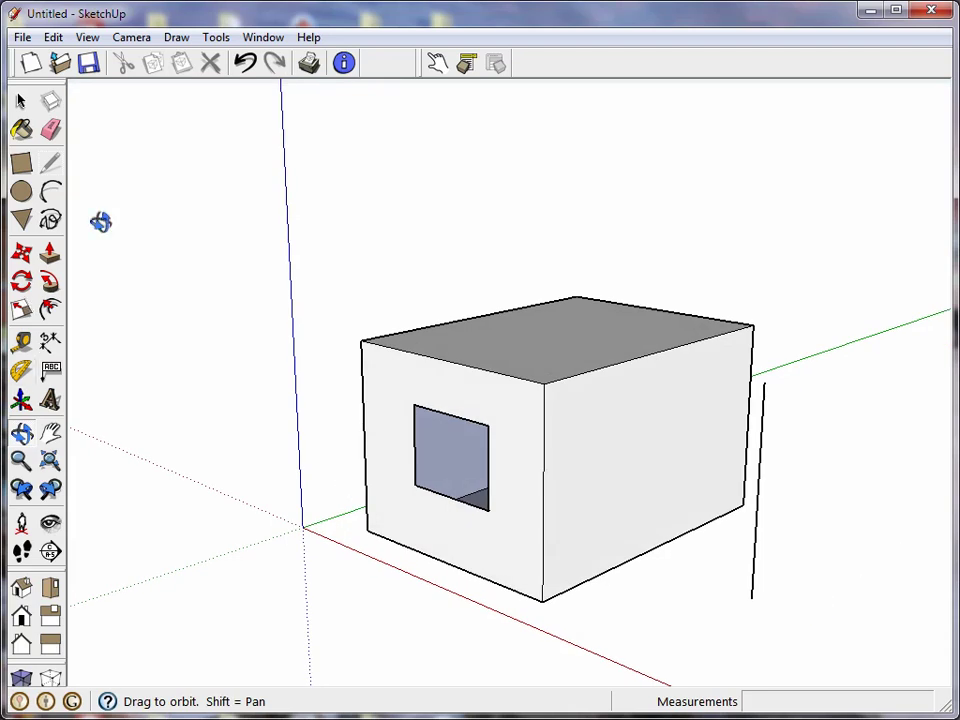
Step: Erase the stray vertical line standing beside the box's right corner
click(51, 163)
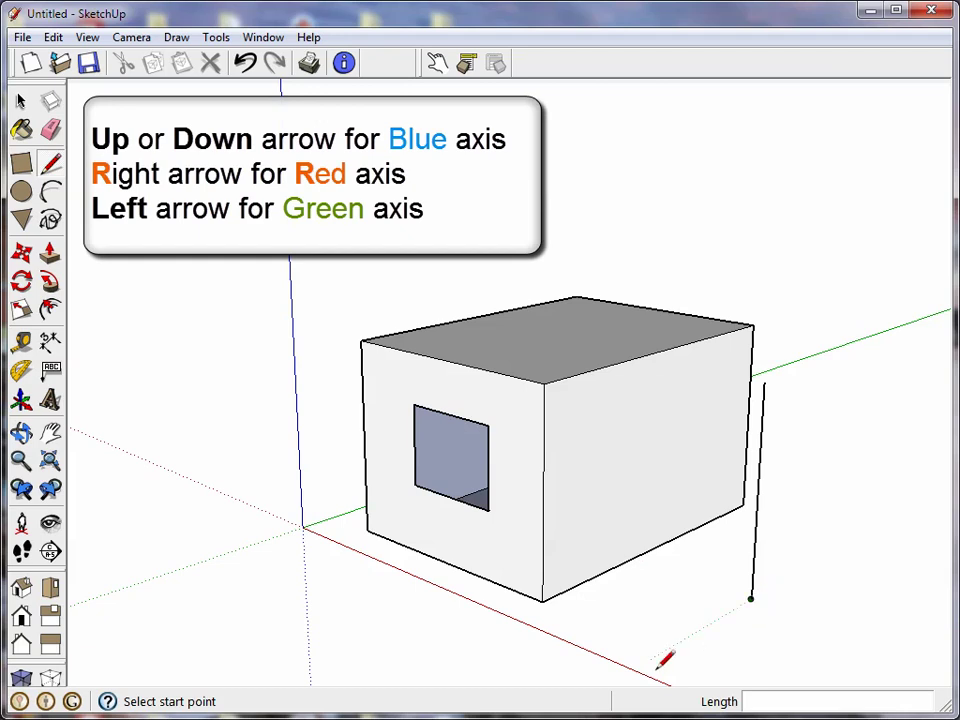
click(751, 598)
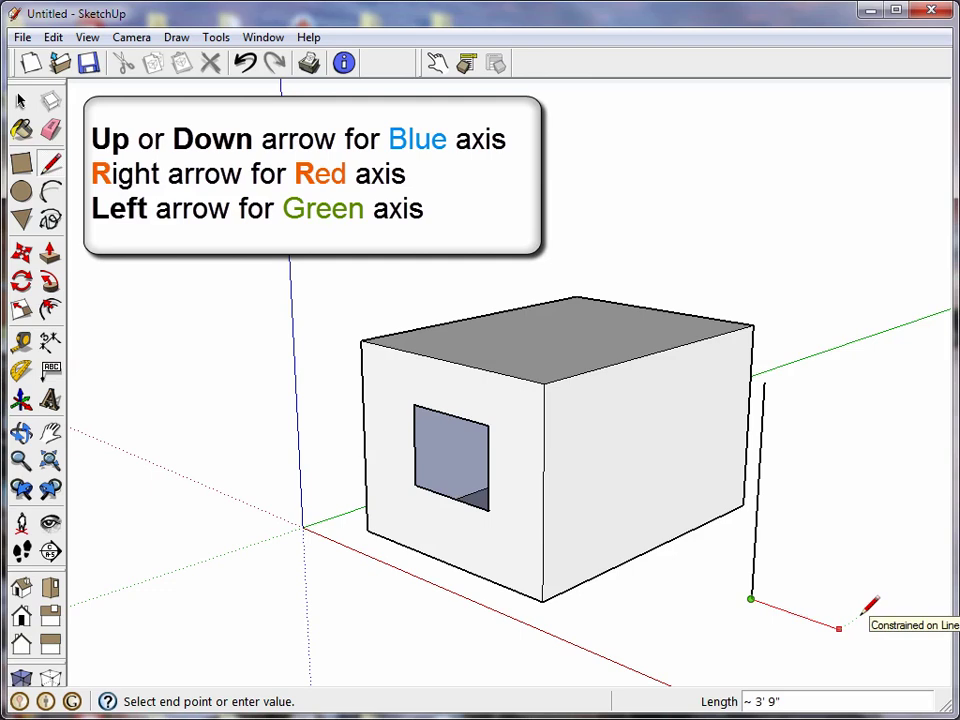
key(Left)
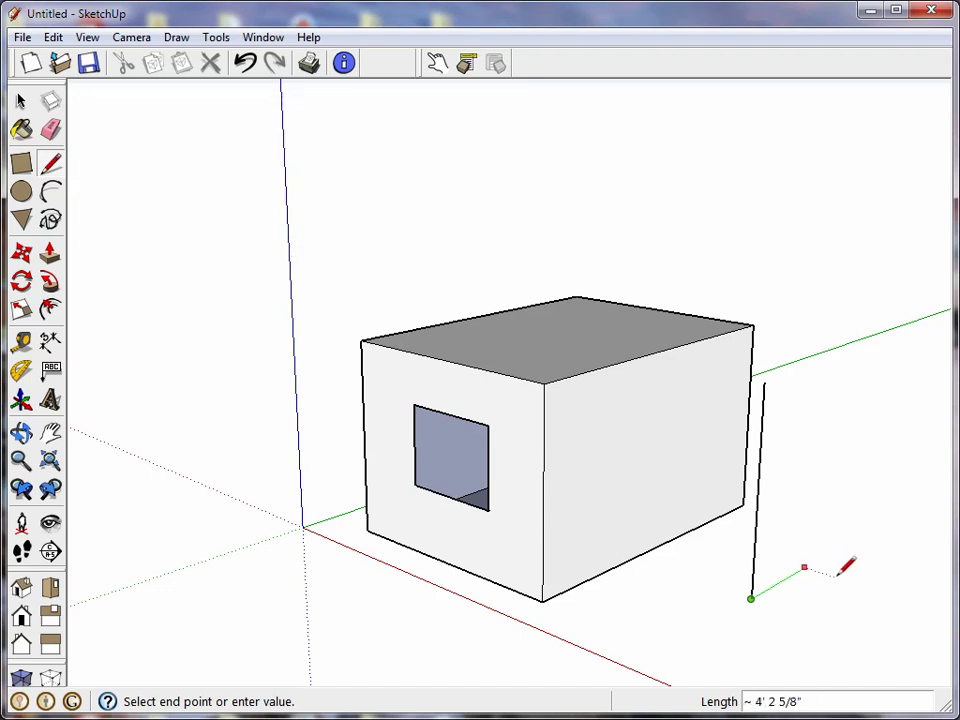
click(53, 136)
click(755, 520)
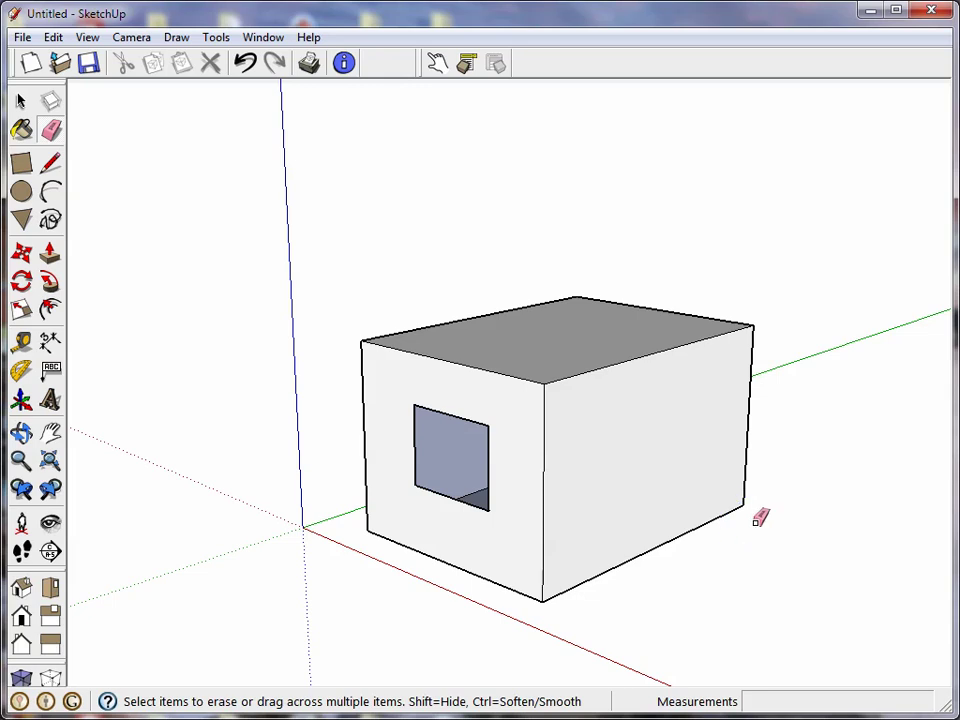
middle_drag(826, 548, 603, 491)
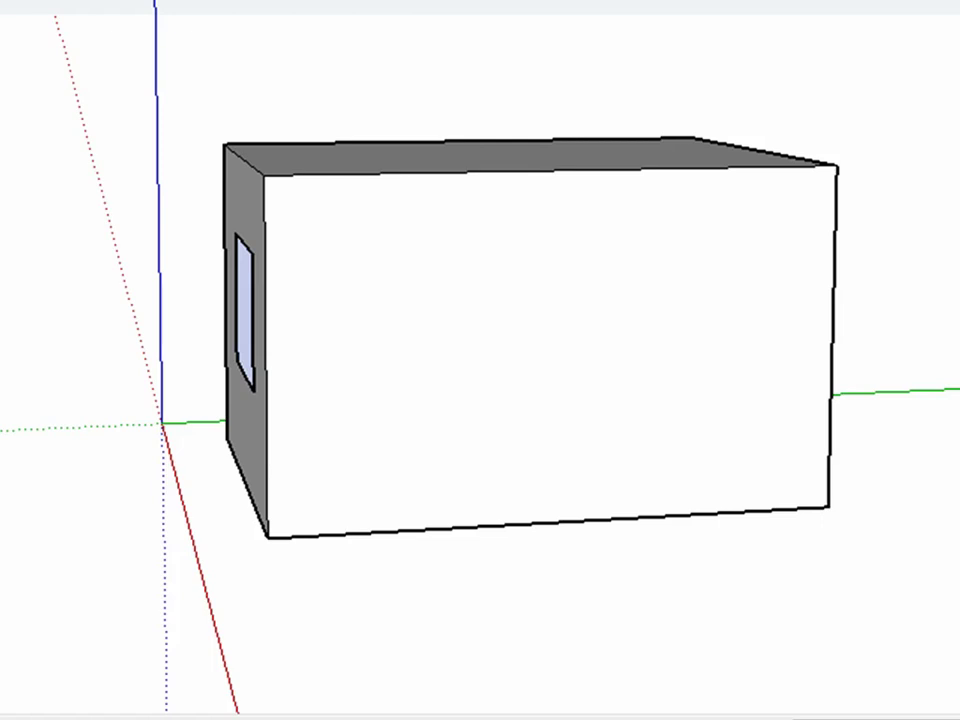
Step: Draw four connected edges forming a small rectangular face below the front wall's bottom edge
click(566, 474)
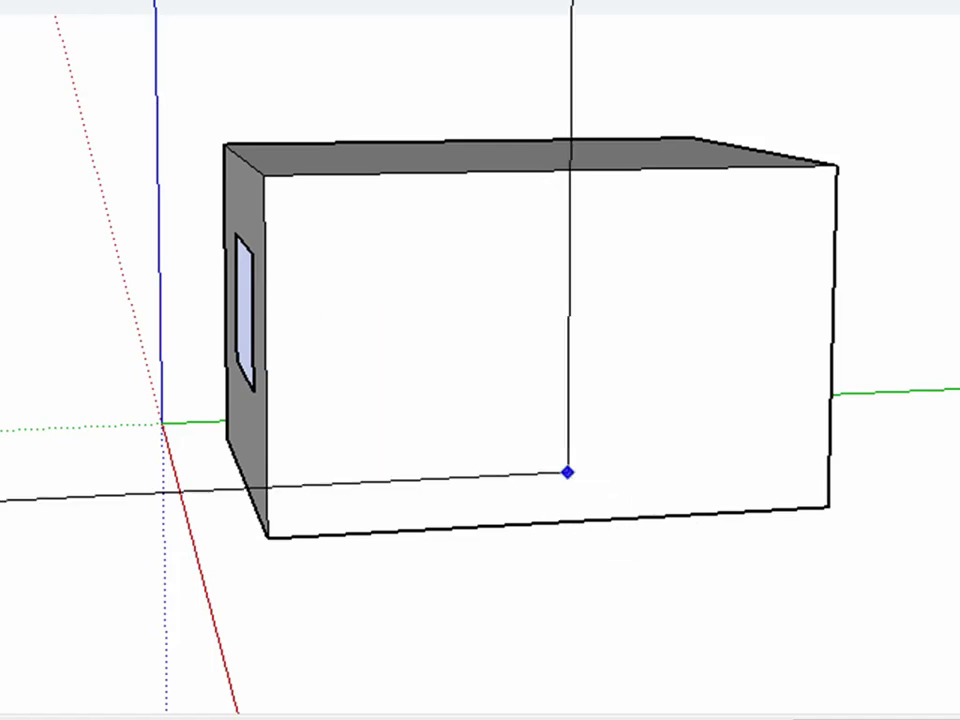
key(Escape)
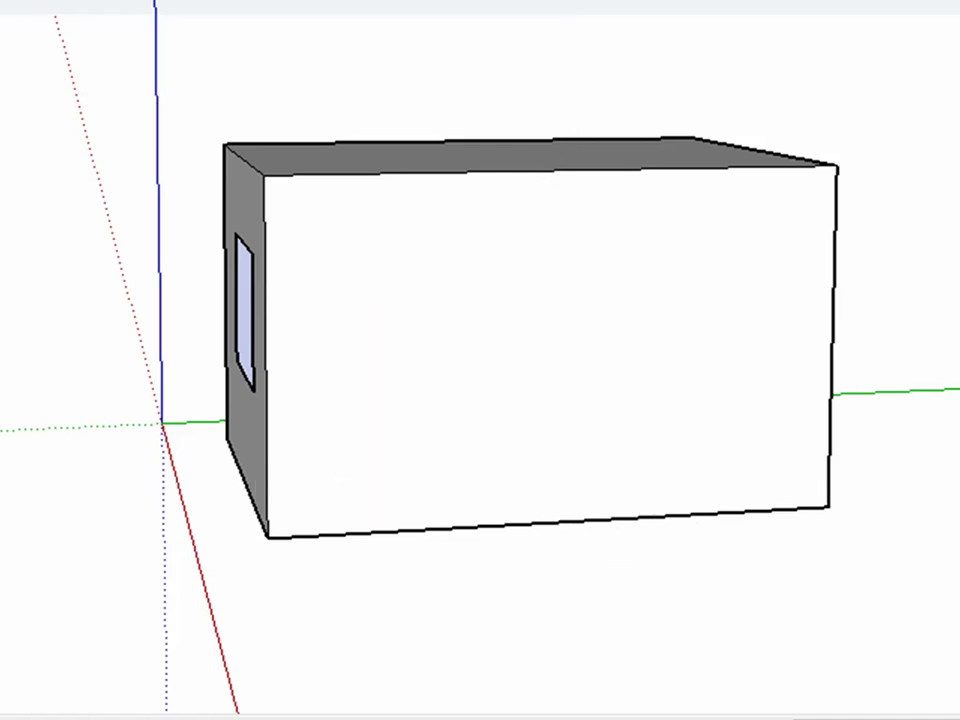
click(576, 473)
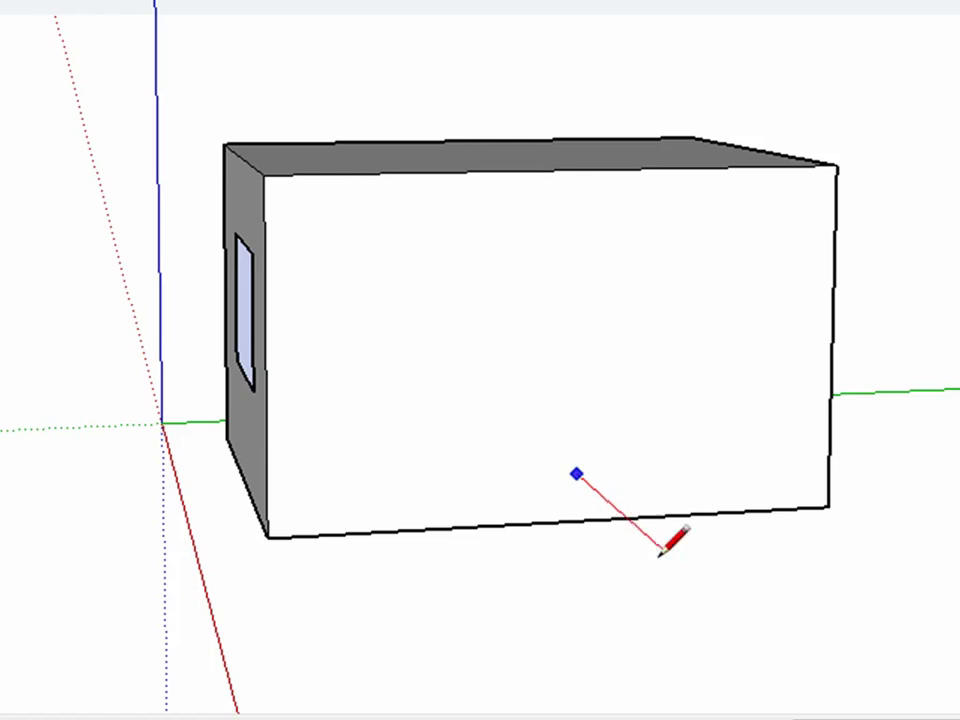
click(610, 500)
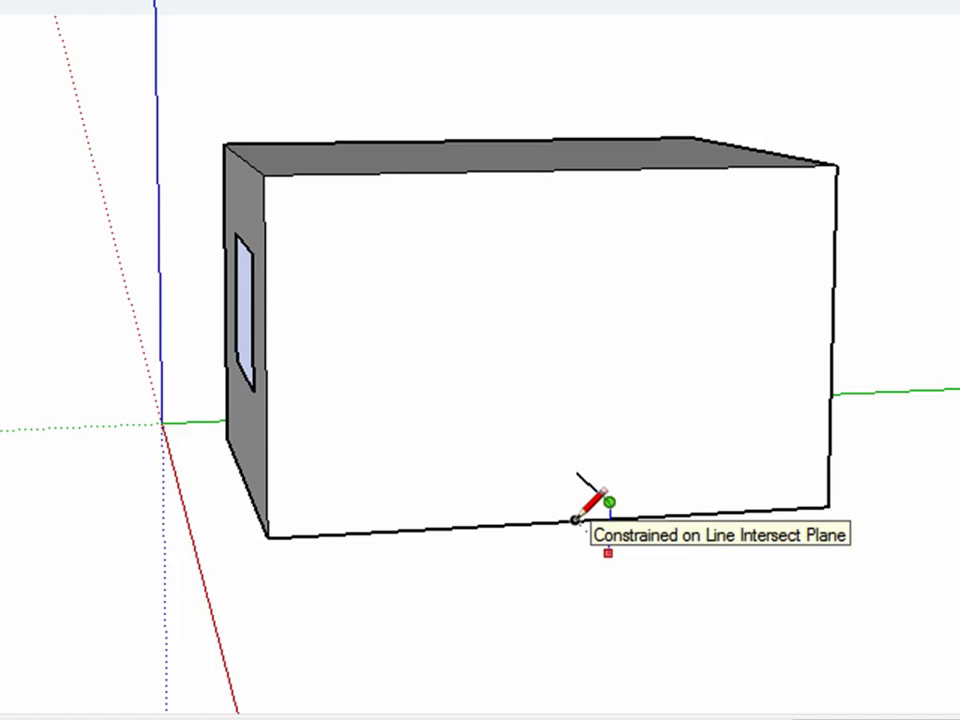
click(575, 519)
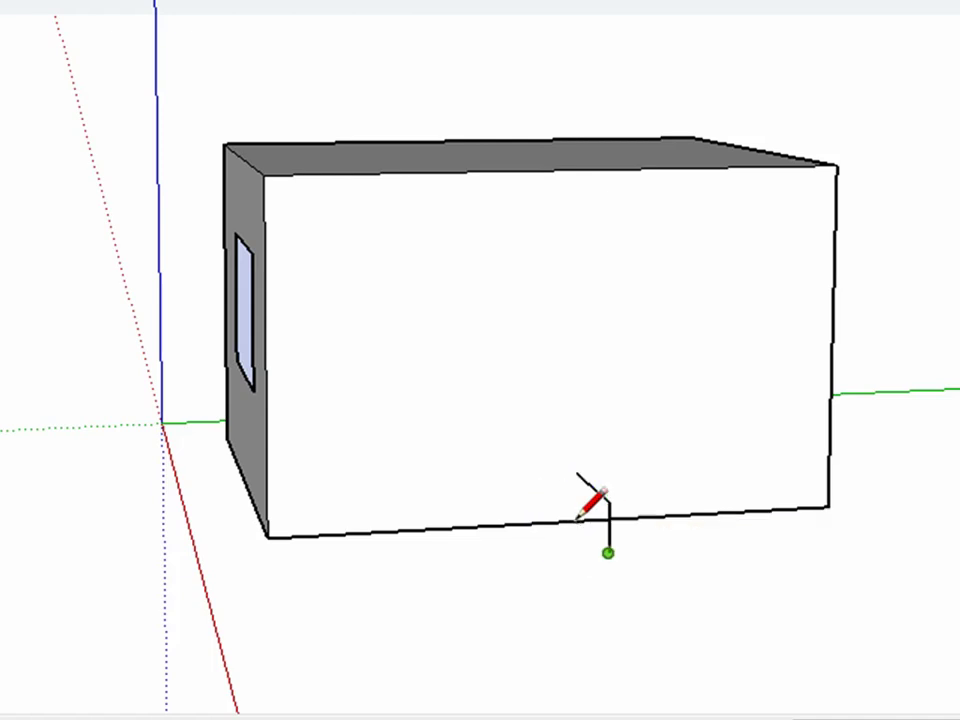
click(575, 519)
click(577, 473)
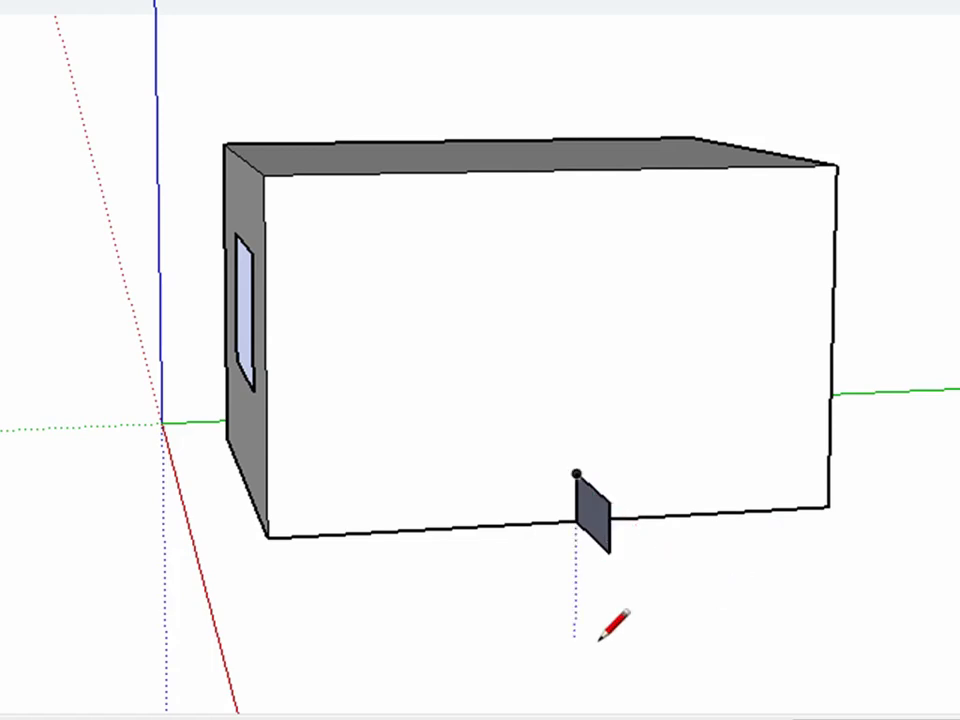
key(o)
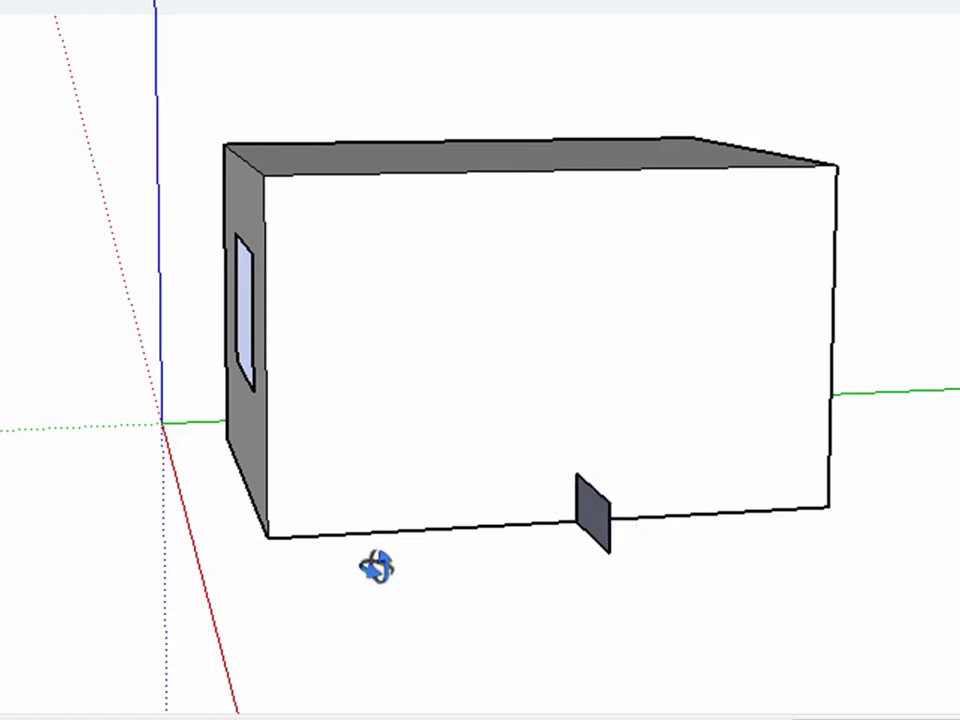
drag(681, 621, 915, 245)
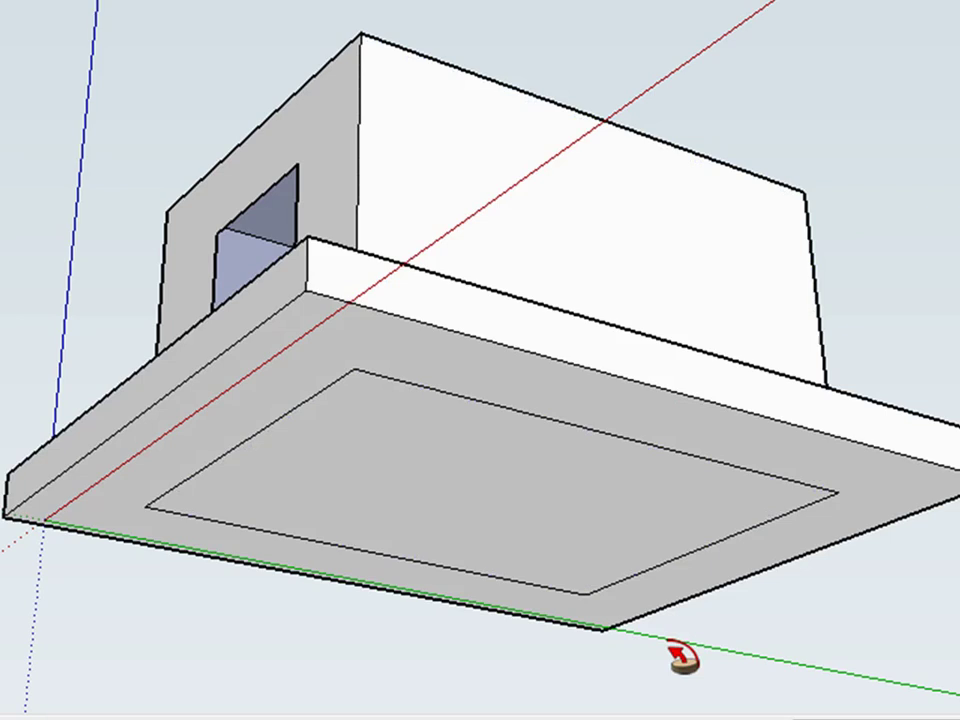
middle_drag(765, 298, 852, 703)
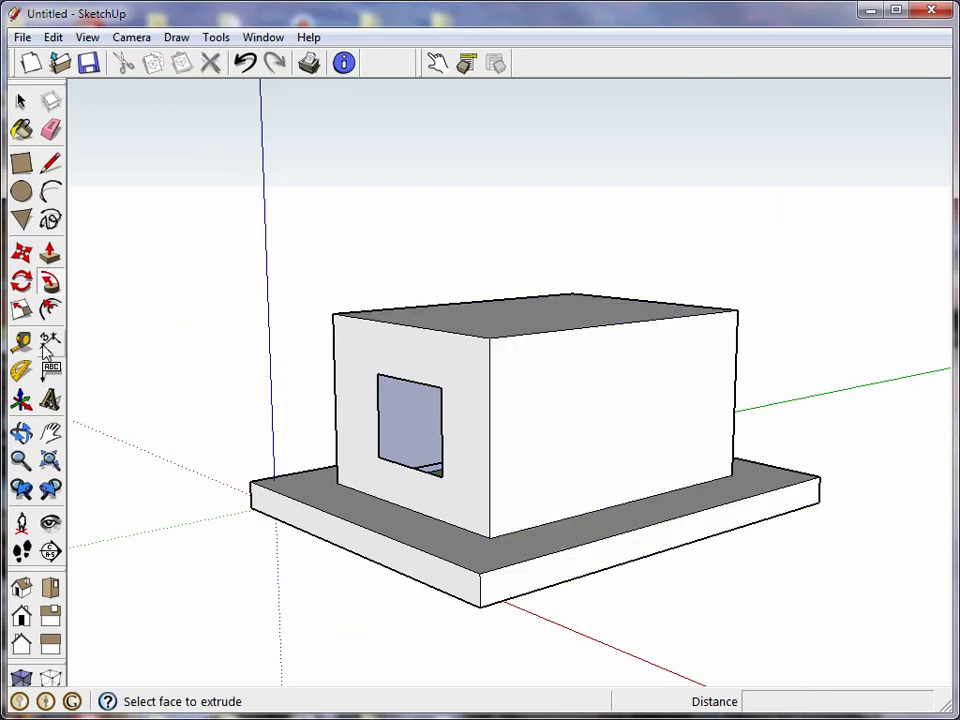
Step: Push/Pull the box's top face upward to make the box taller
click(21, 432)
drag(549, 369, 498, 485)
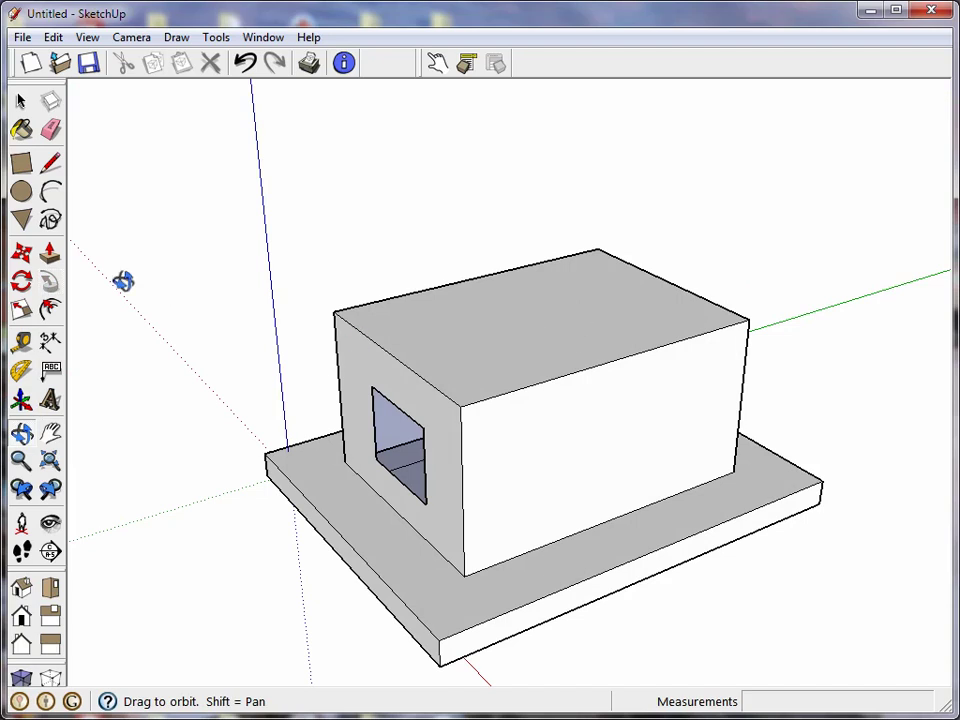
click(52, 253)
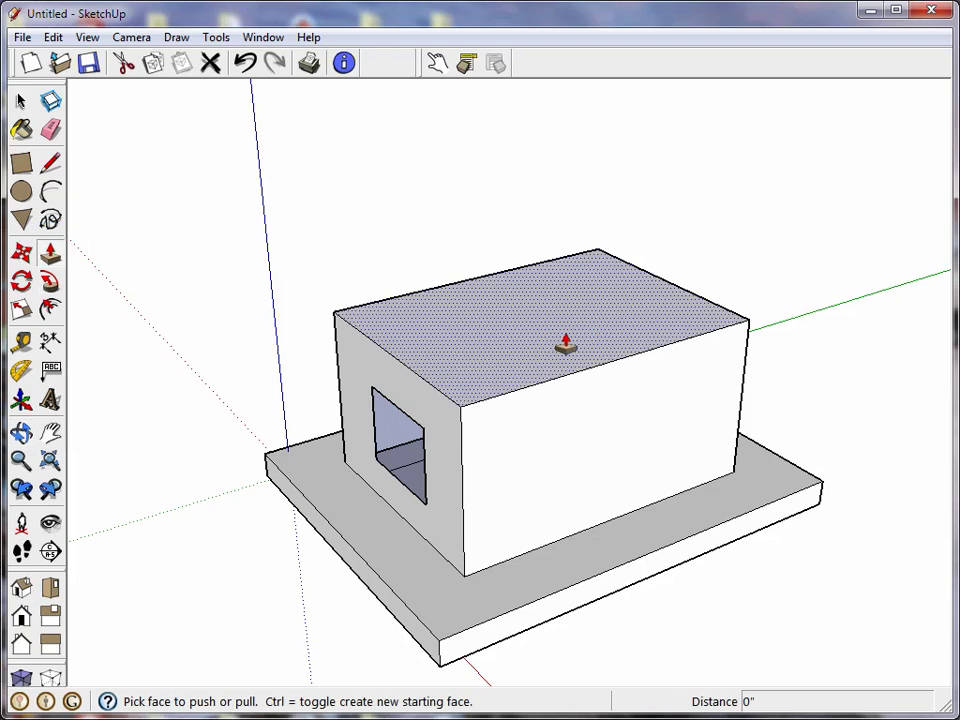
click(560, 343)
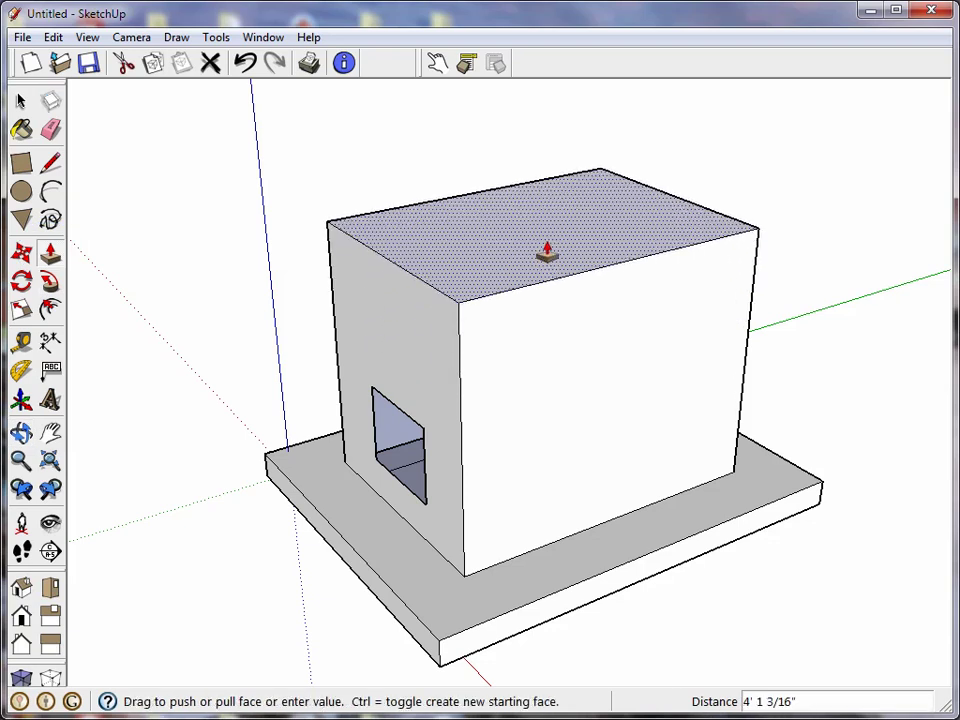
click(547, 255)
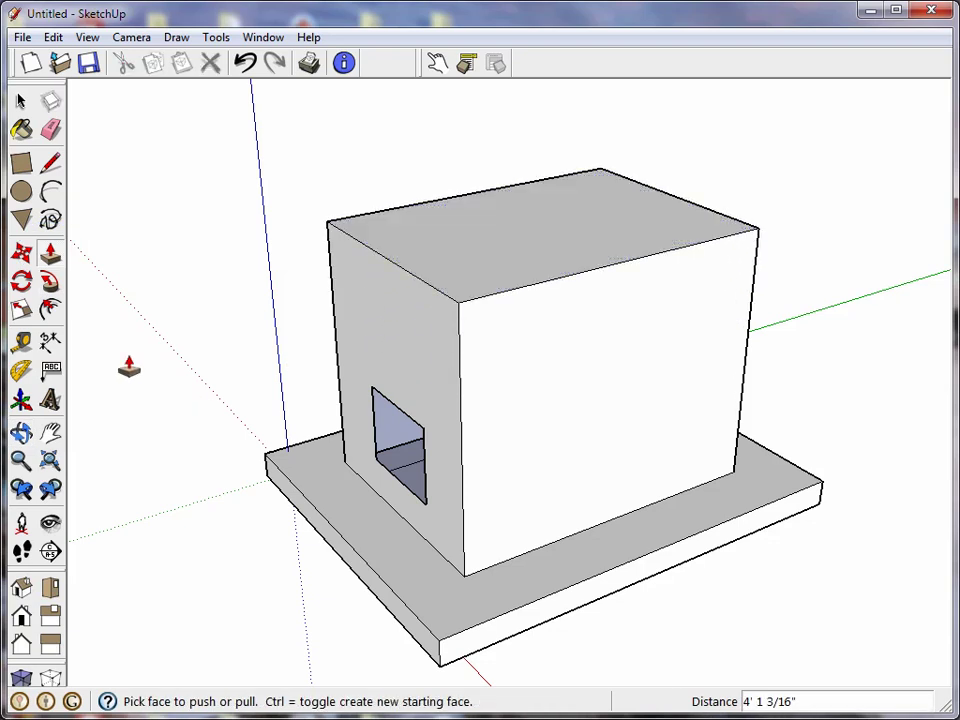
Step: Scale the top face to 0.83 about its centre so the walls taper inward
click(21, 310)
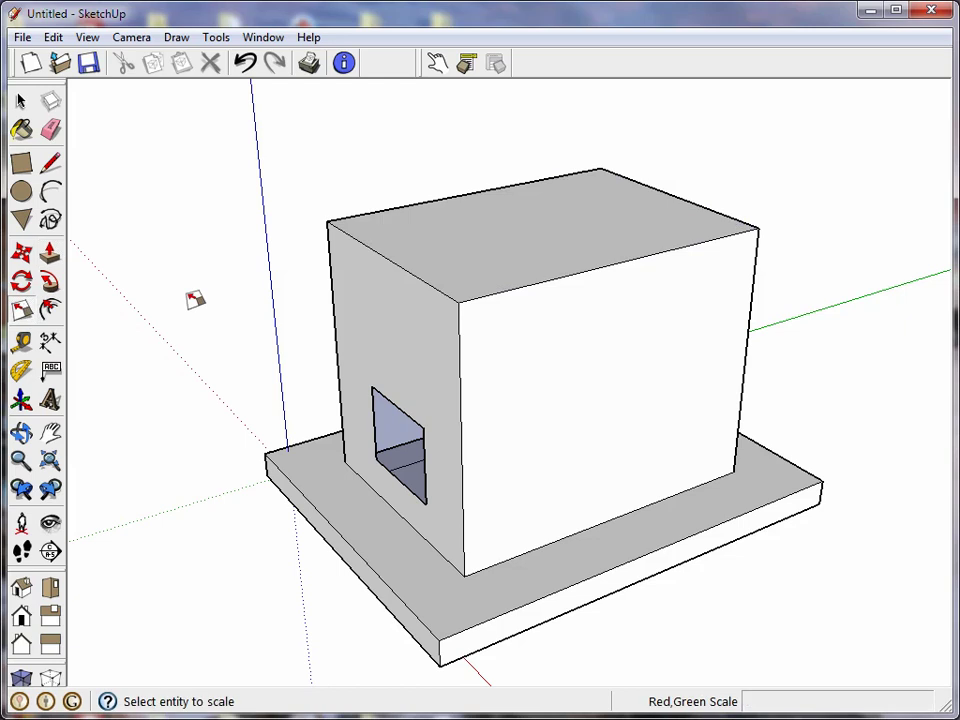
click(563, 232)
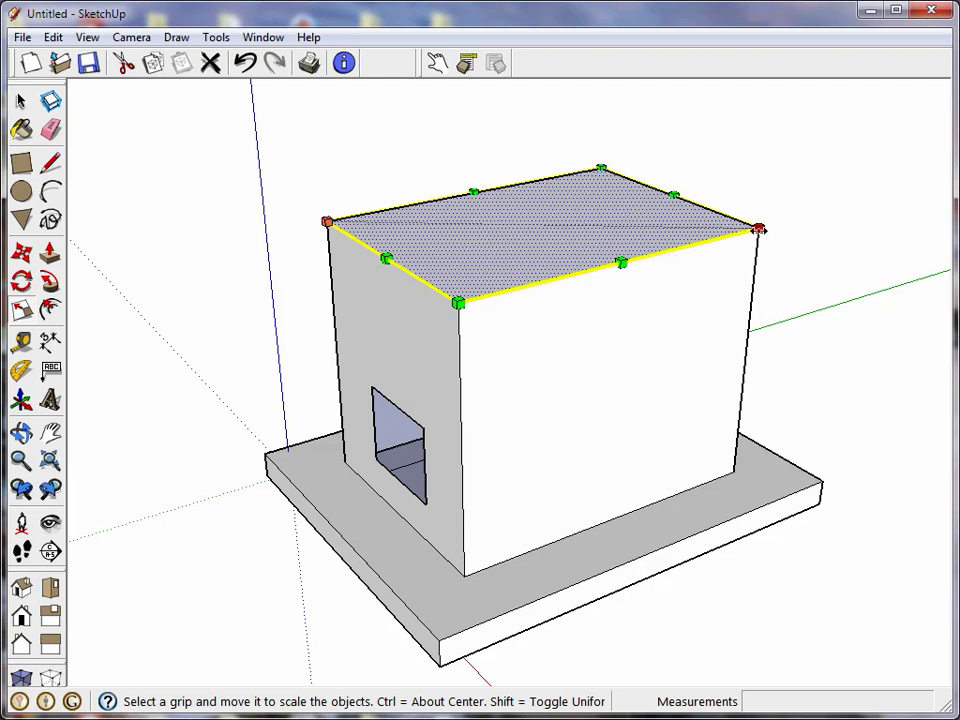
drag(758, 229, 741, 249)
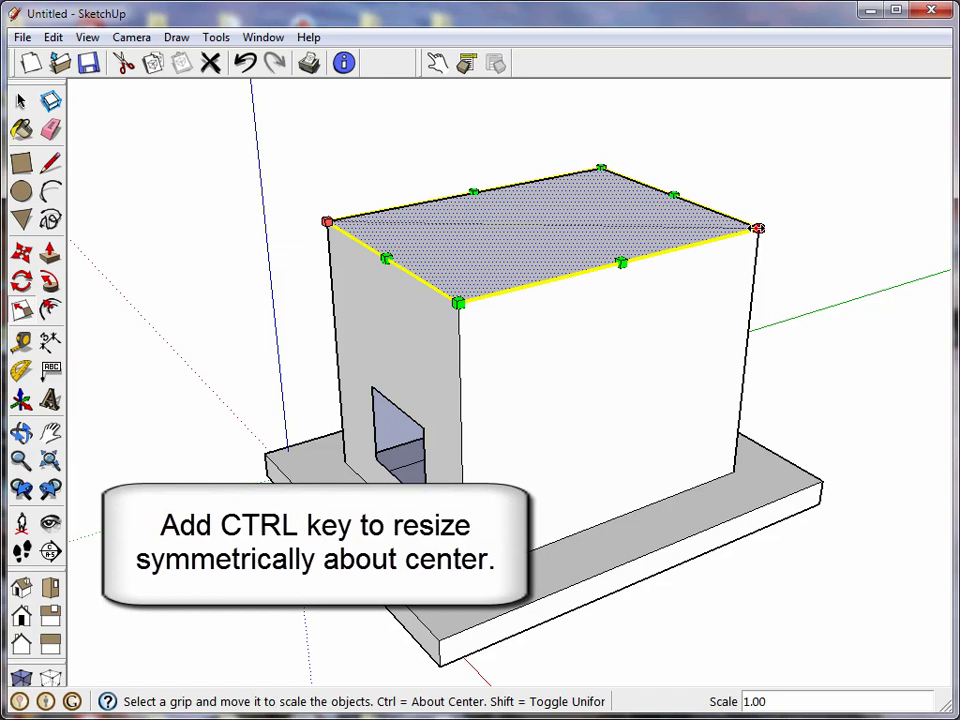
key(shift)
key(ctrl)
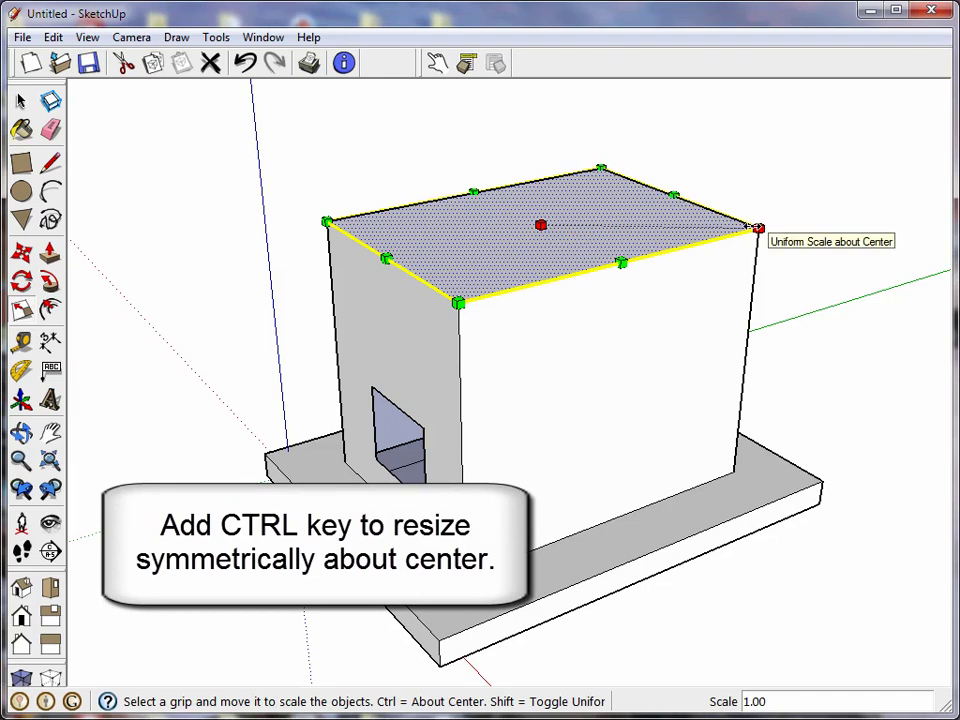
ctrl+drag(756, 226, 685, 227)
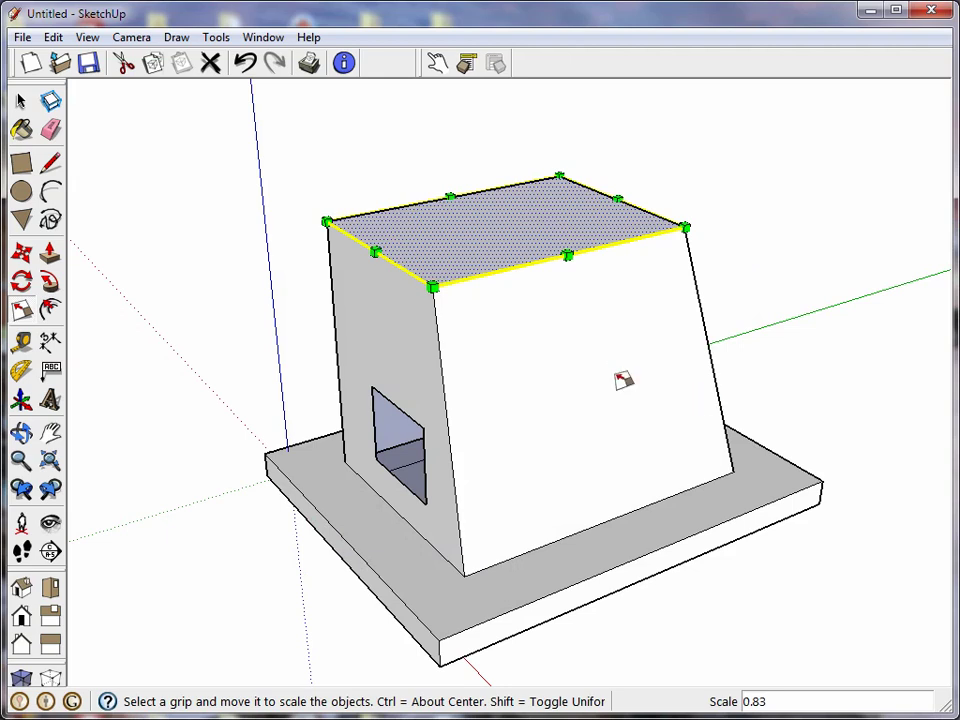
Step: Undo the taper and raise, then Ctrl+Push/Pull a new 4' 2 1/16" upper section
click(247, 63)
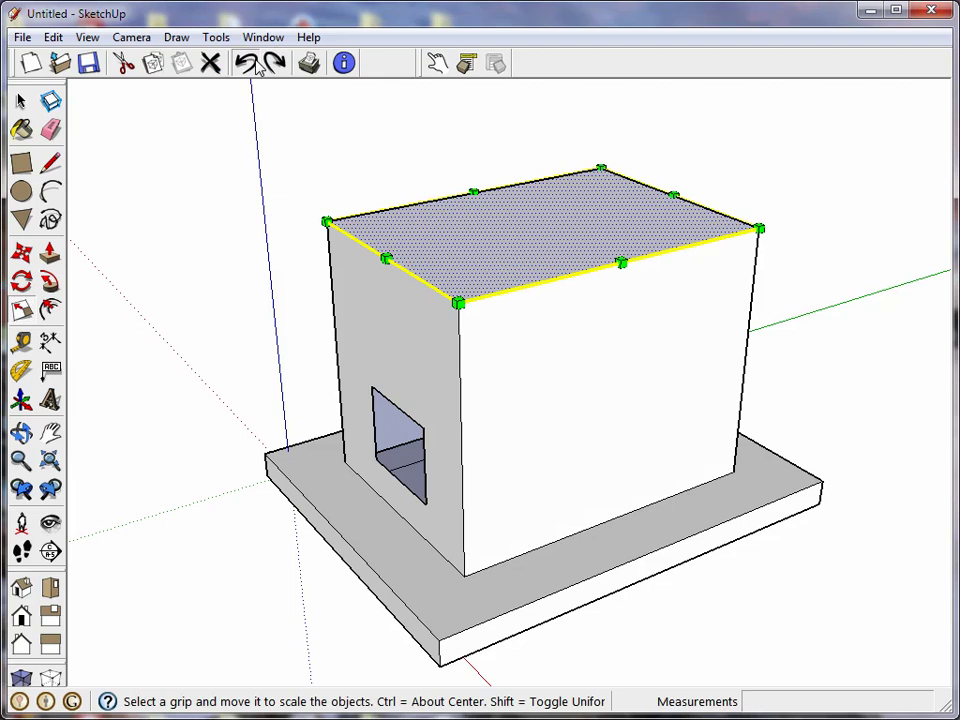
click(255, 64)
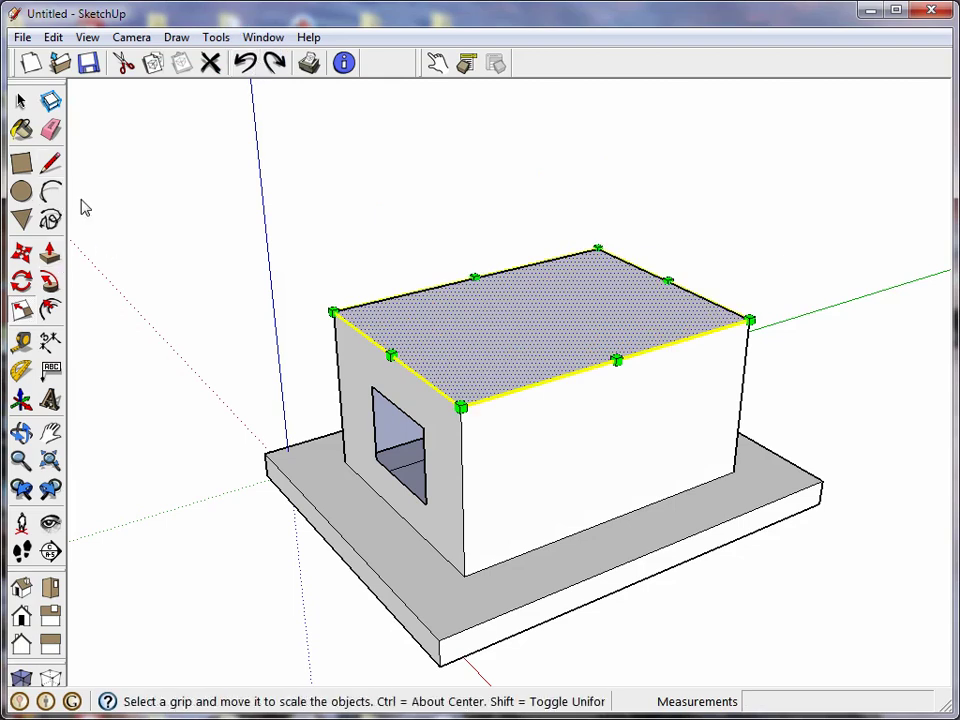
key(space)
click(110, 165)
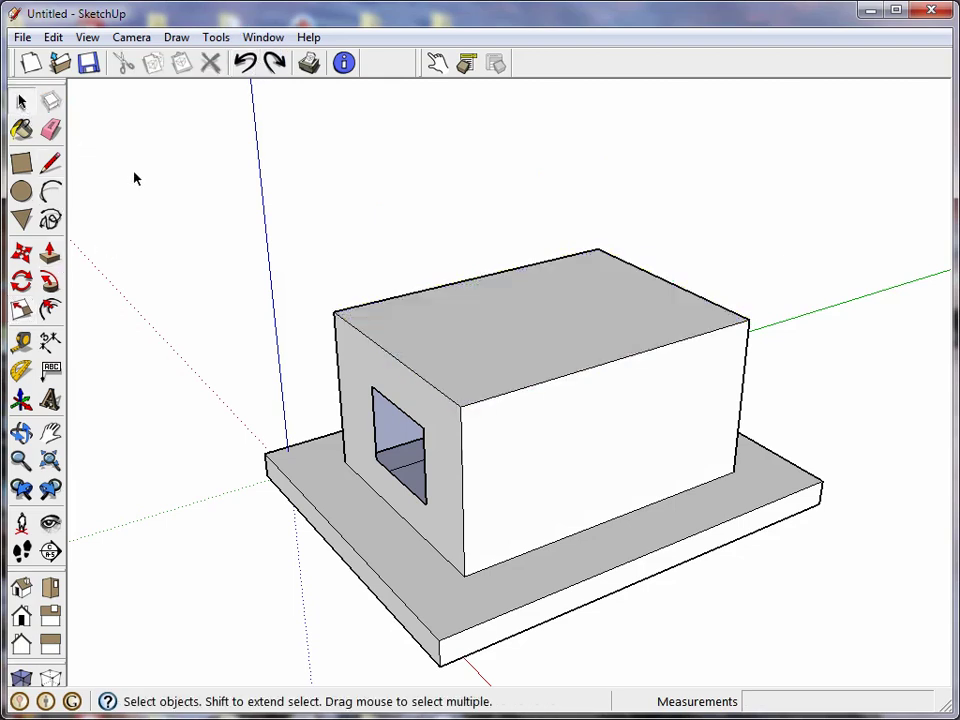
click(52, 255)
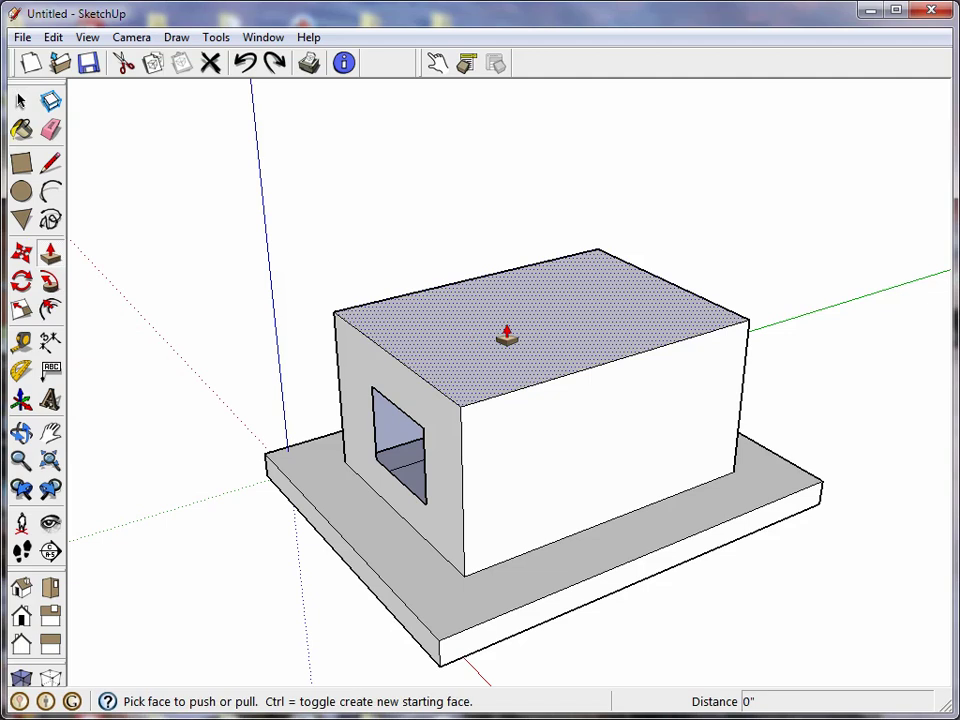
ctrl+drag(507, 336, 523, 240)
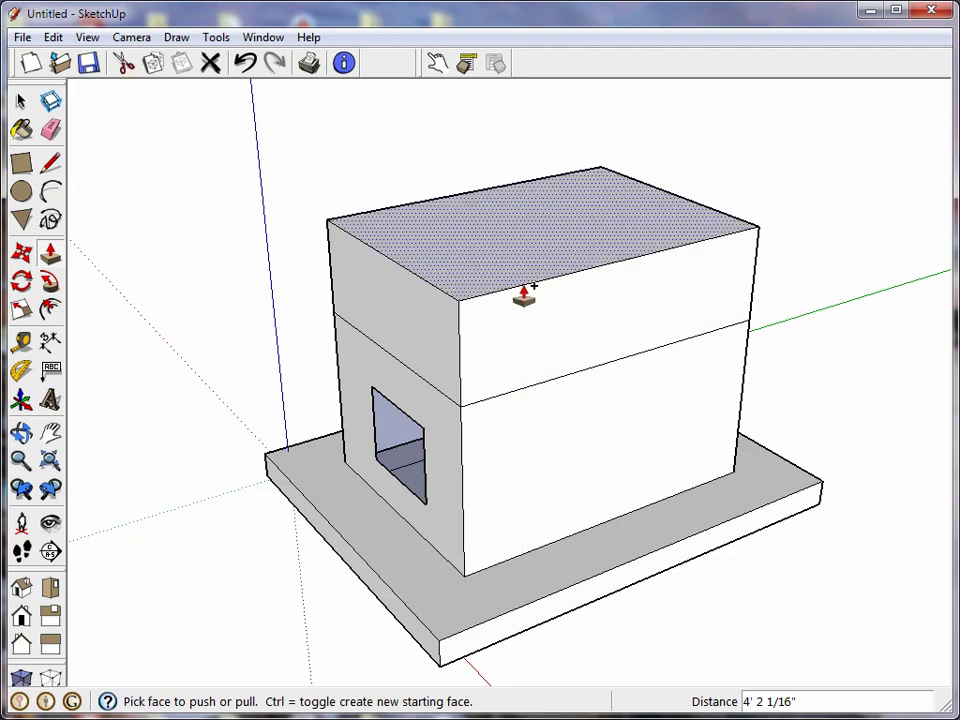
Step: Scale the upper section's top face to 0.69 about its centre to form a sloped roof
click(22, 309)
click(590, 220)
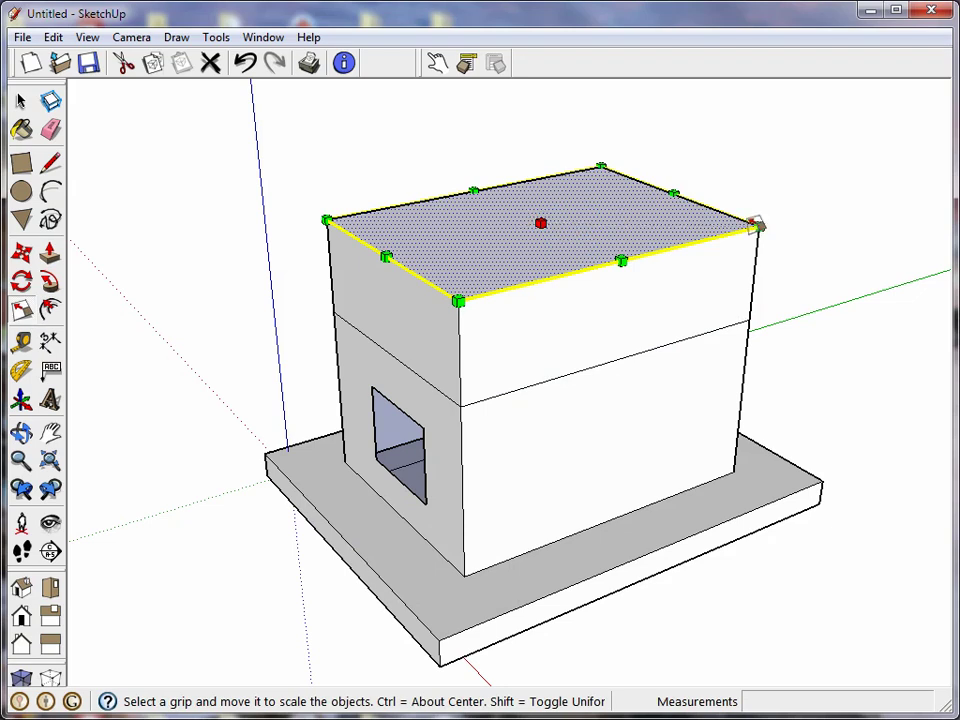
drag(755, 222, 663, 229)
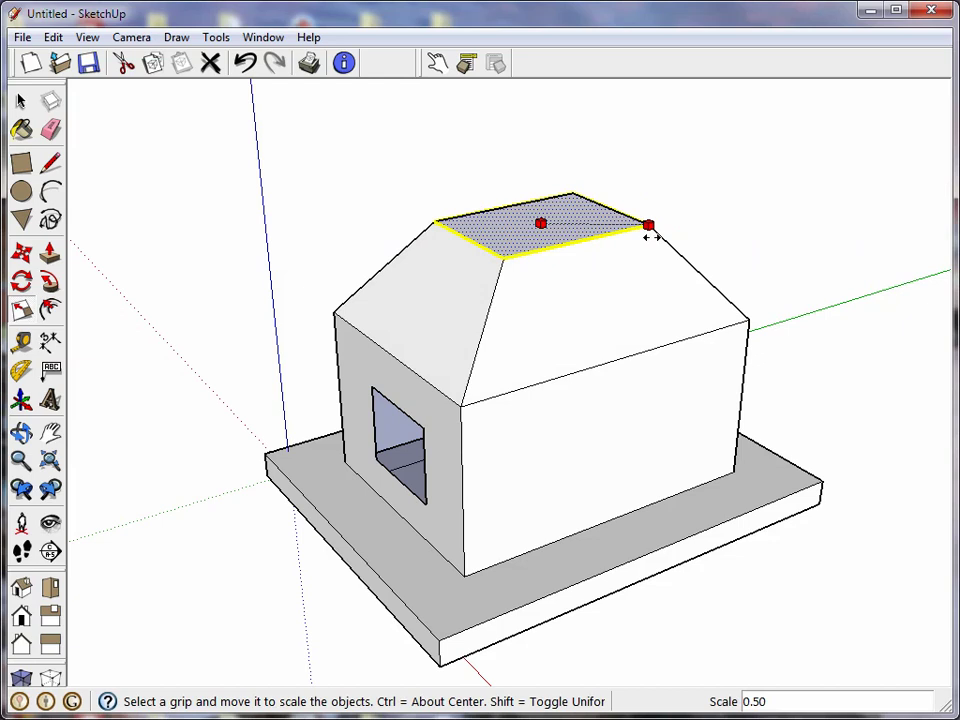
drag(650, 236, 664, 270)
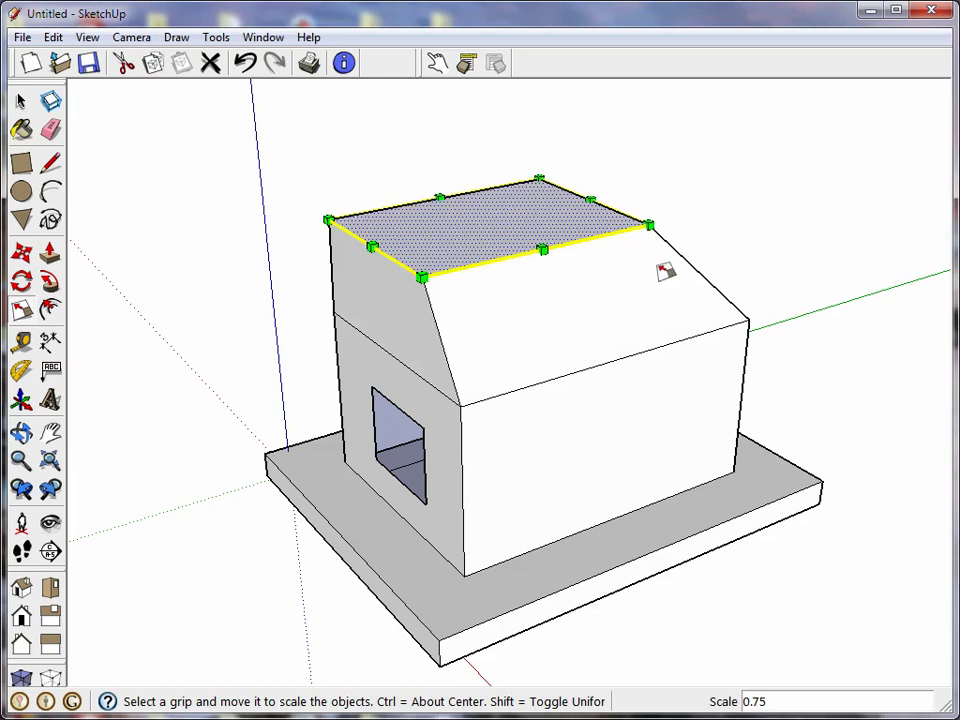
click(245, 62)
ctrl+drag(754, 222, 692, 220)
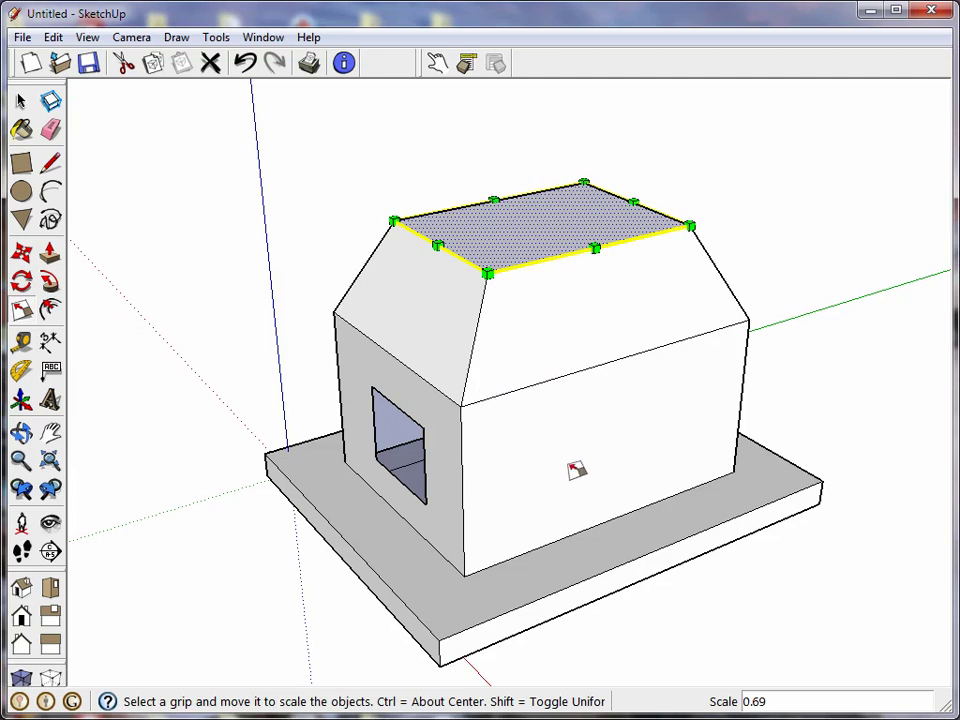
Step: Start a new model without saving the house and look down from Top view
click(30, 62)
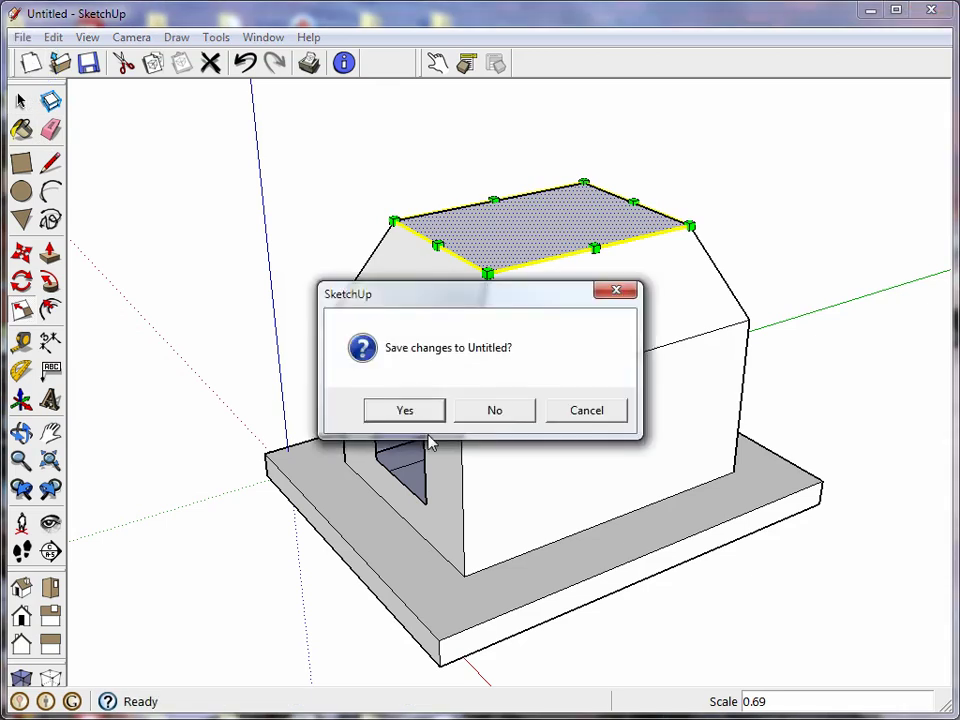
click(496, 412)
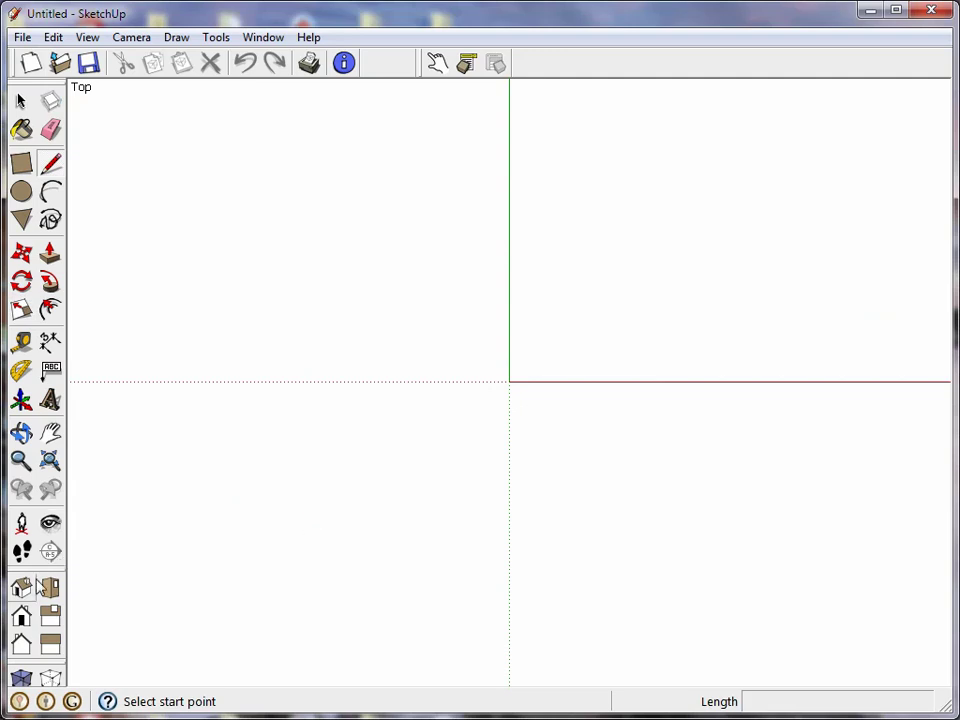
key(F8)
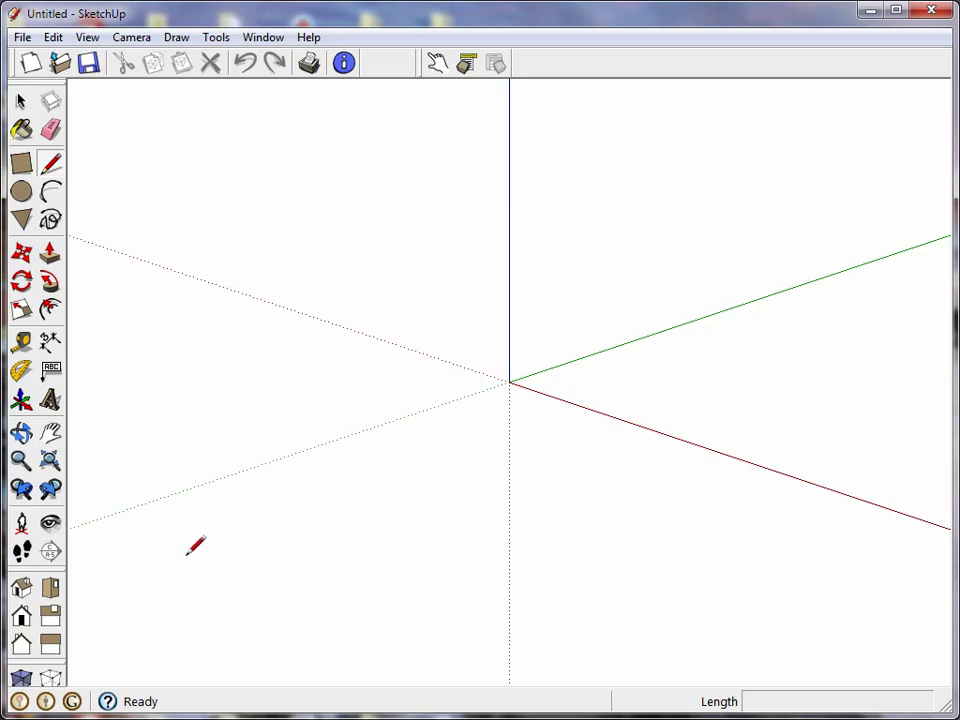
click(50, 587)
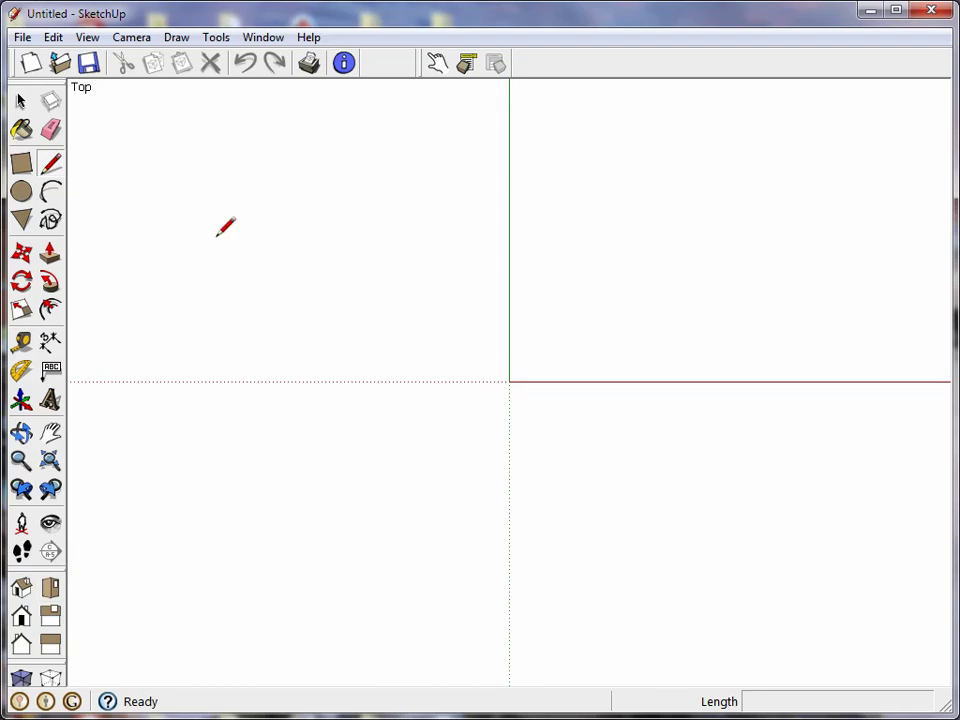
Step: Draw a closed six-sided outline with a notch on its left, filling as a face
click(536, 208)
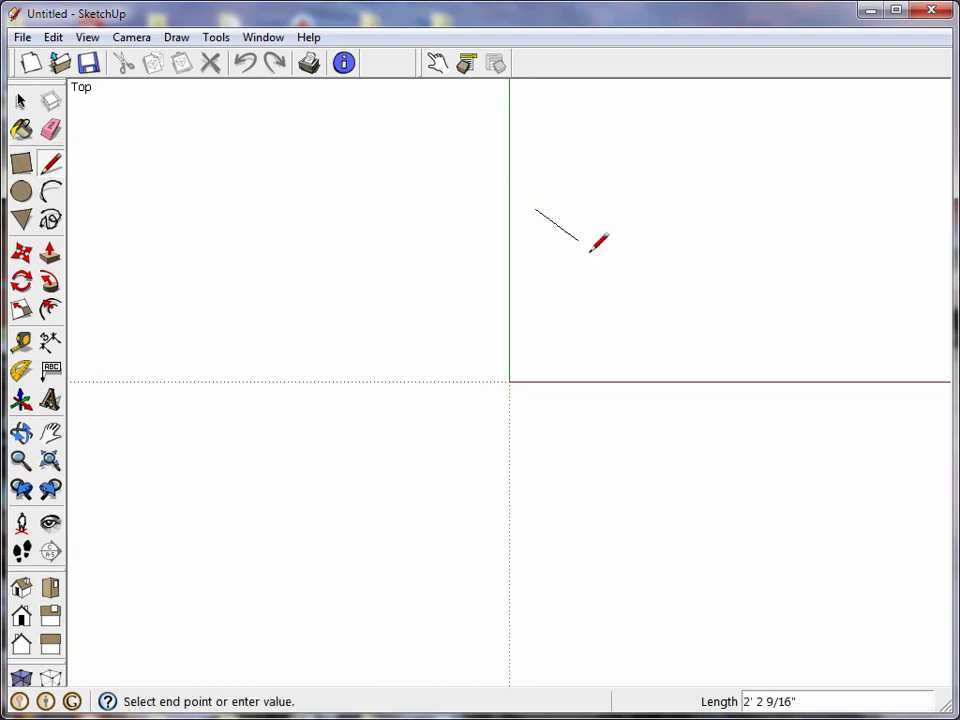
click(680, 322)
click(576, 324)
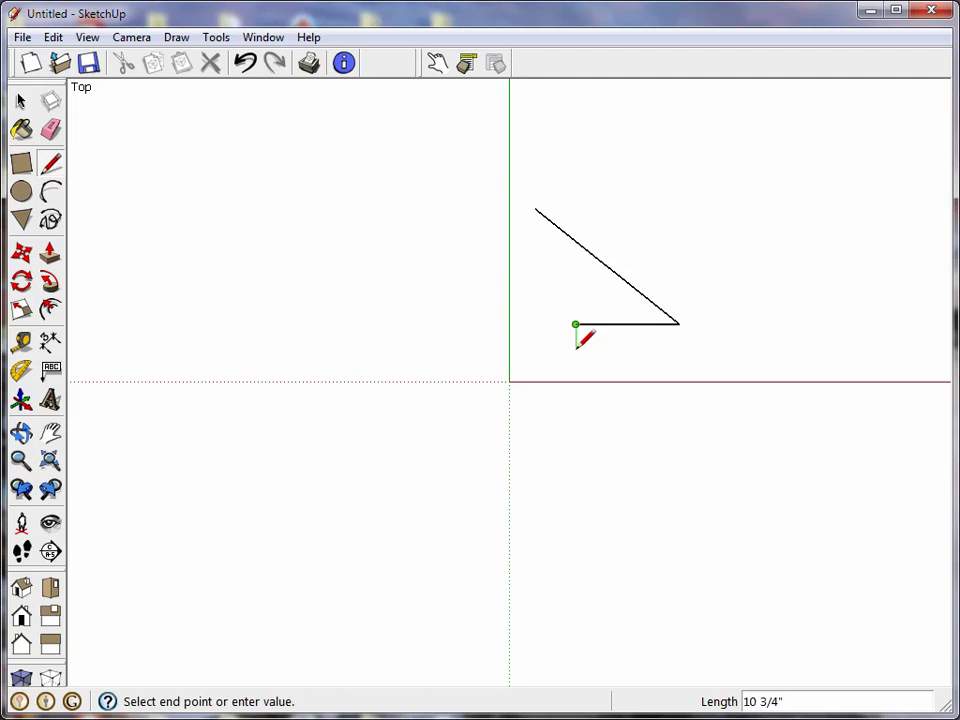
click(680, 375)
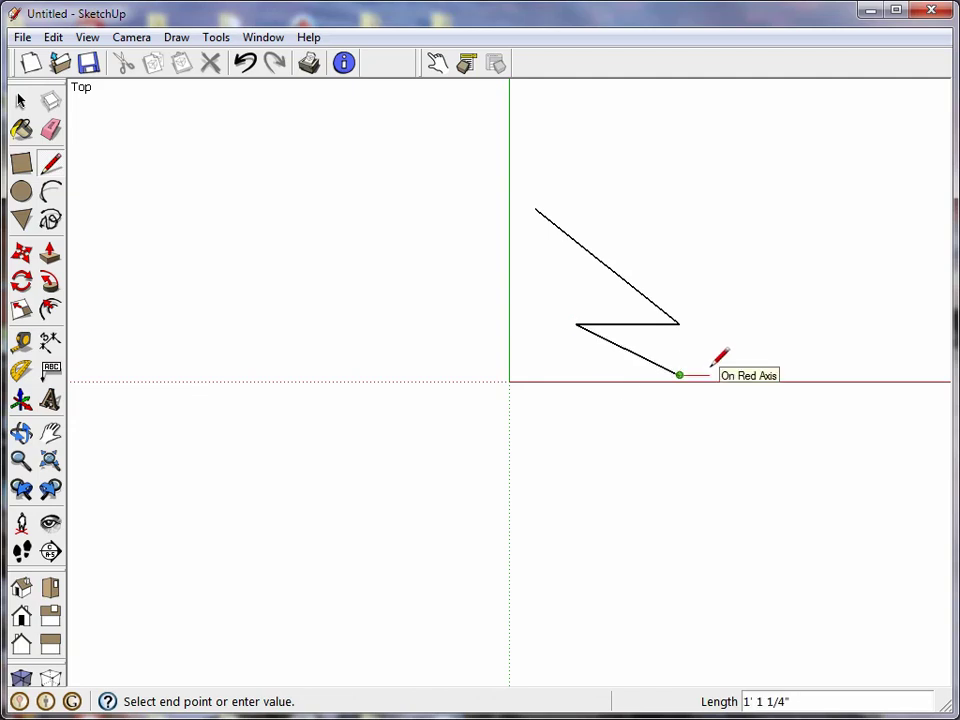
click(757, 323)
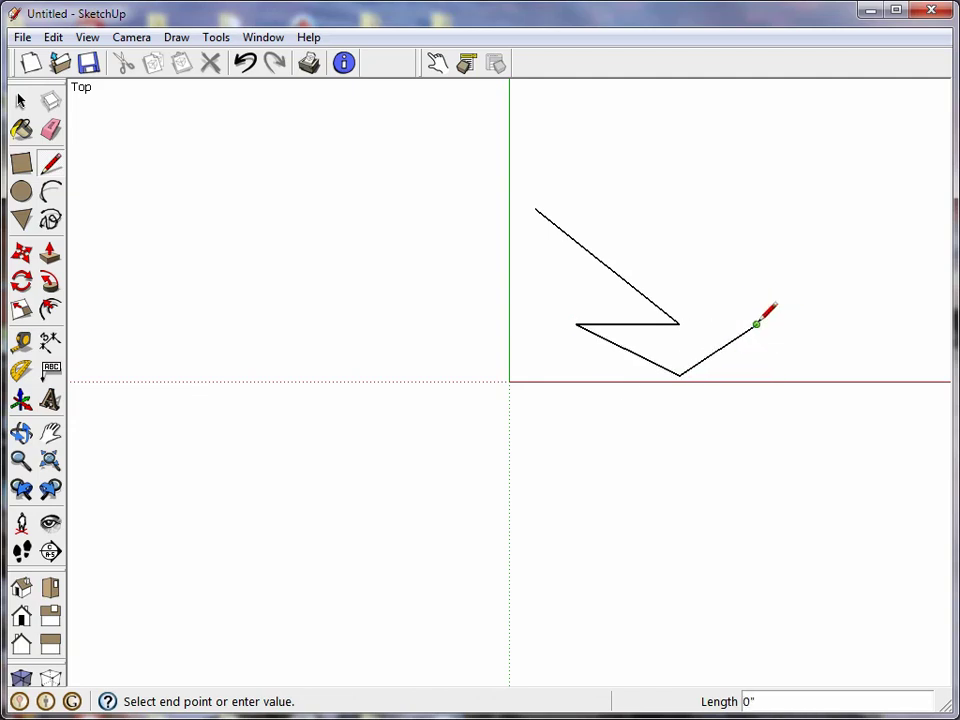
click(757, 236)
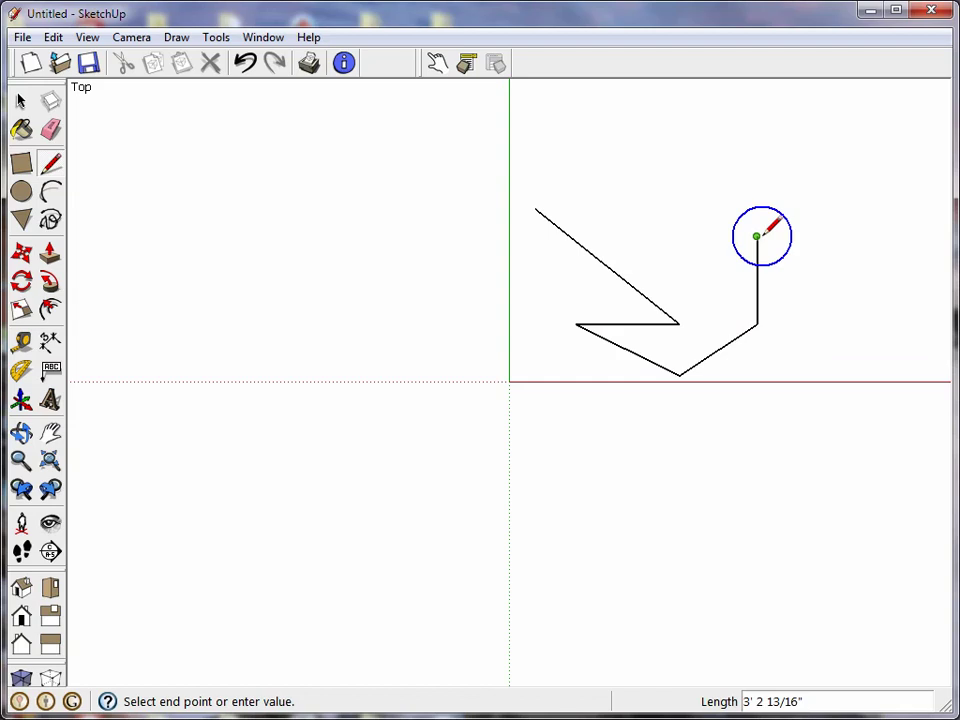
click(538, 210)
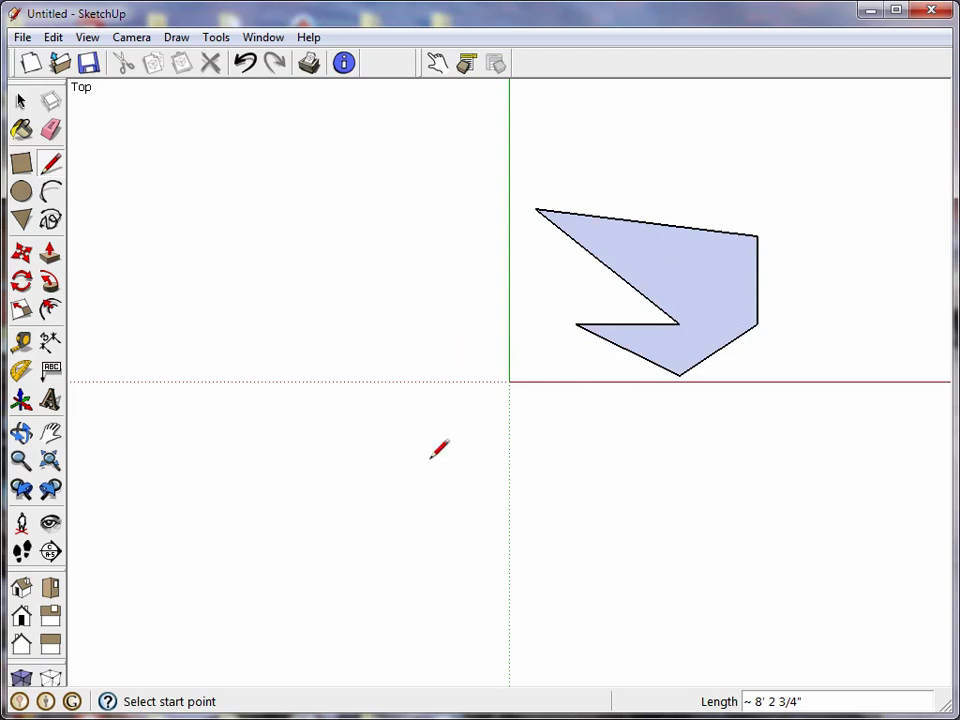
click(22, 588)
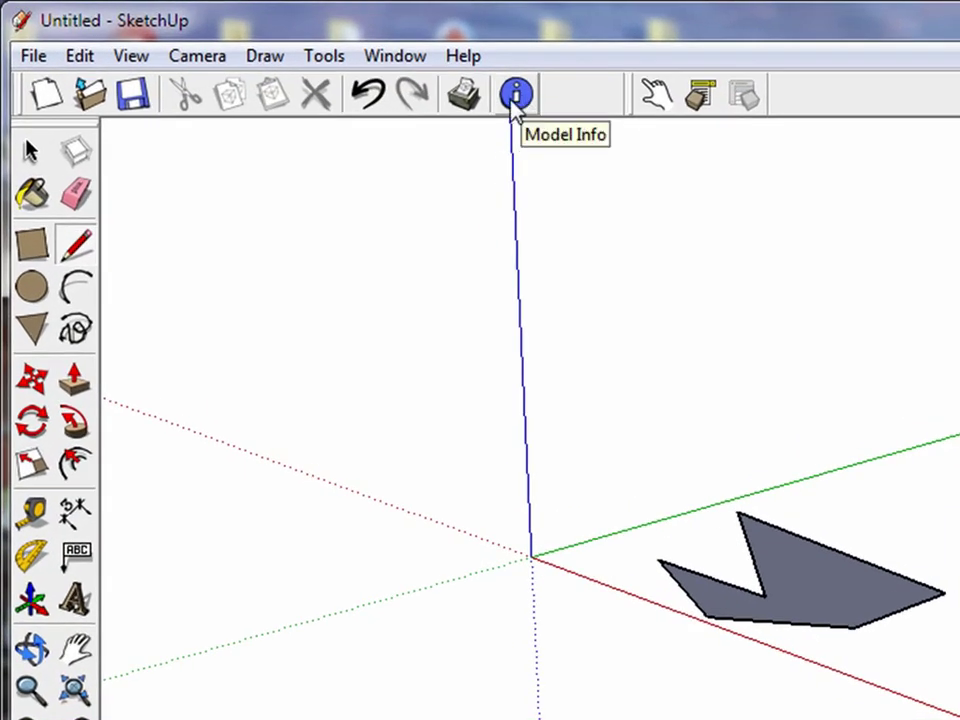
click(516, 97)
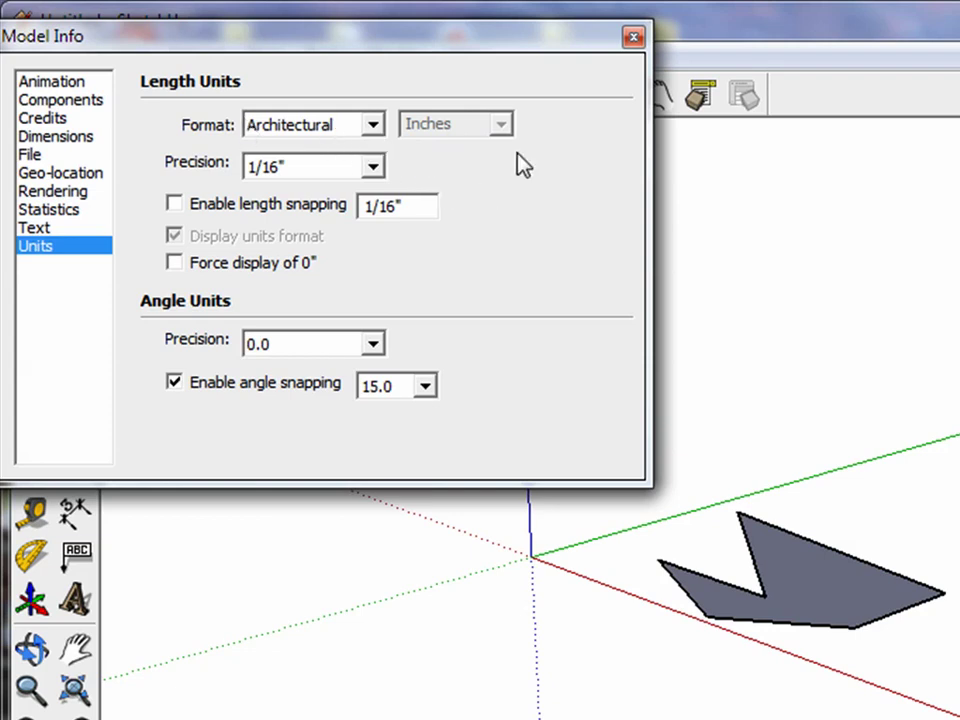
click(376, 130)
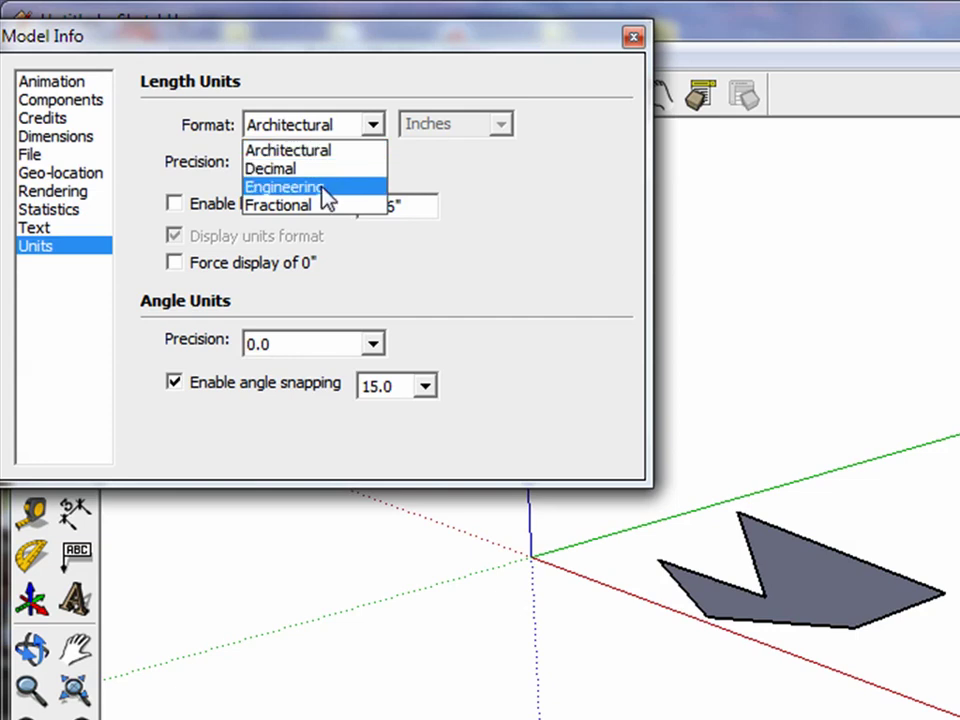
click(322, 170)
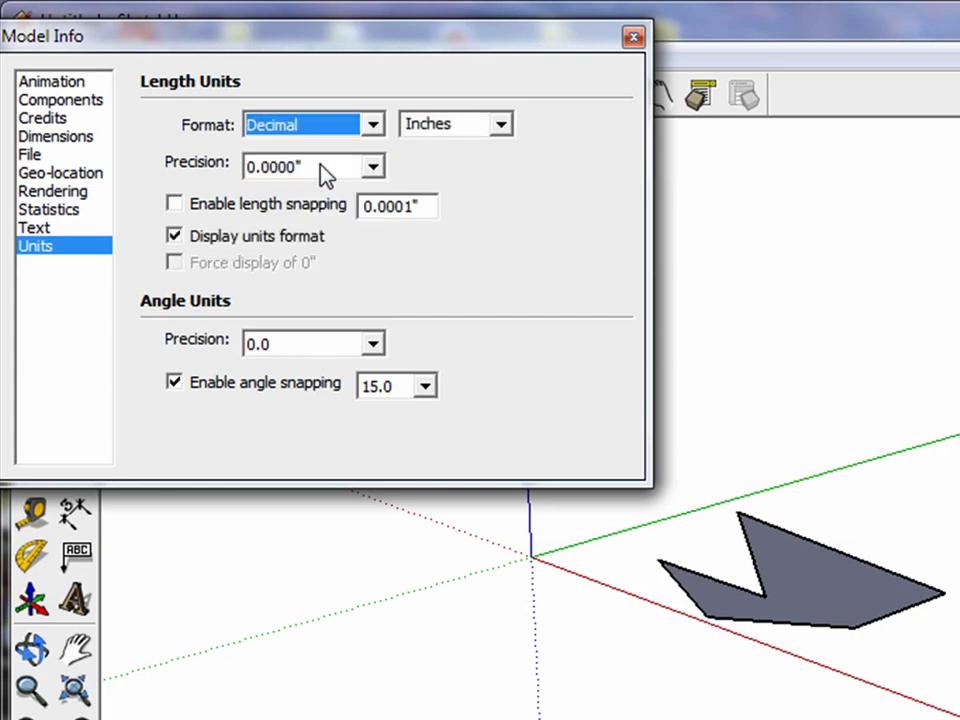
click(503, 131)
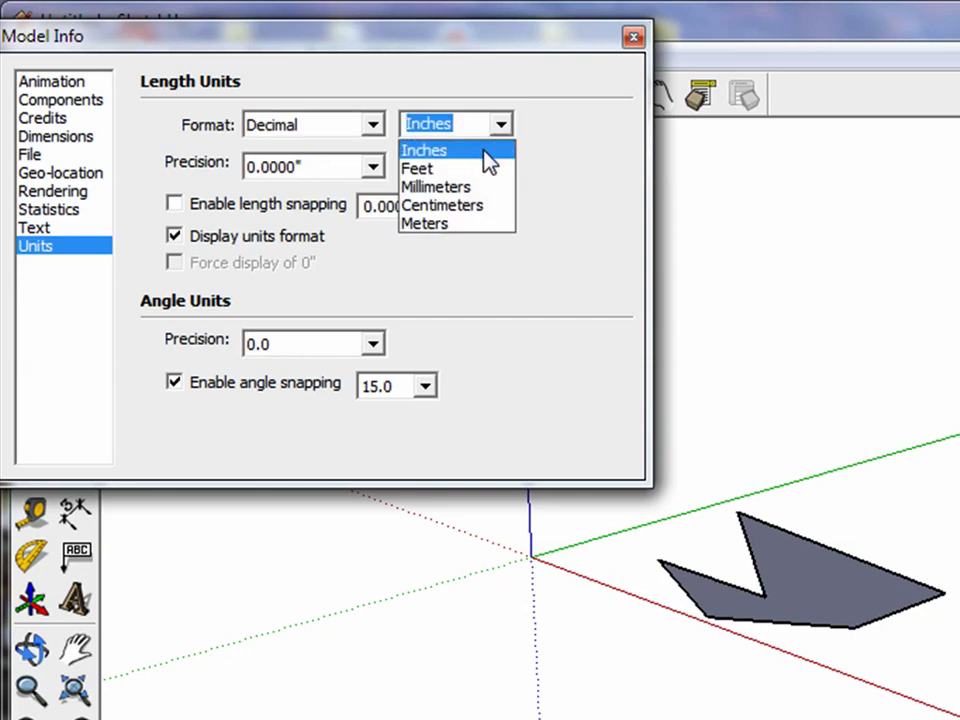
click(372, 128)
click(374, 124)
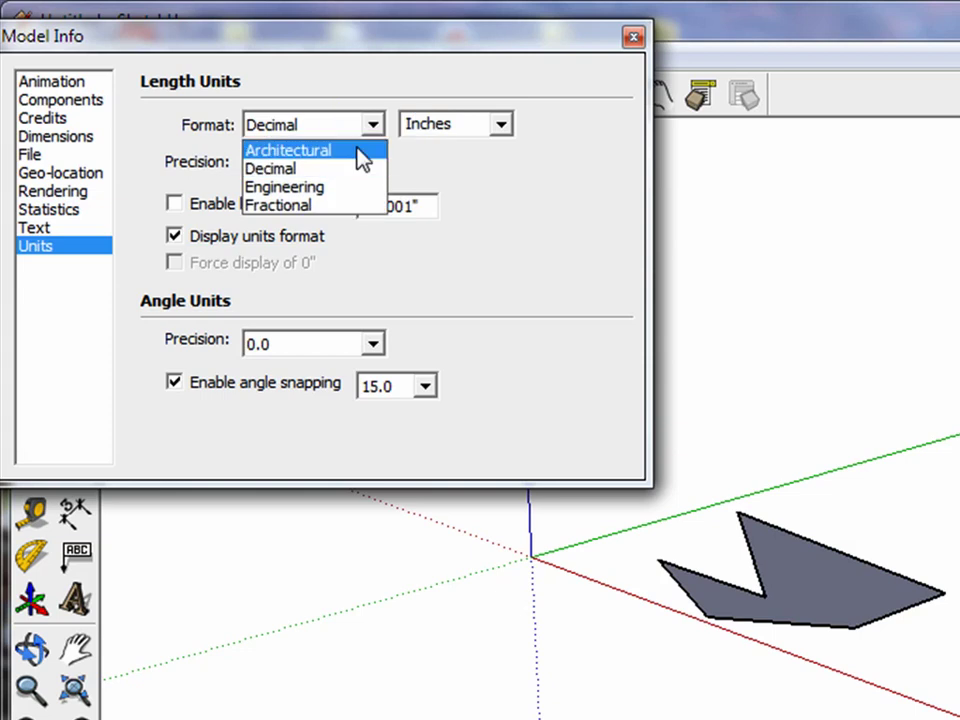
click(356, 150)
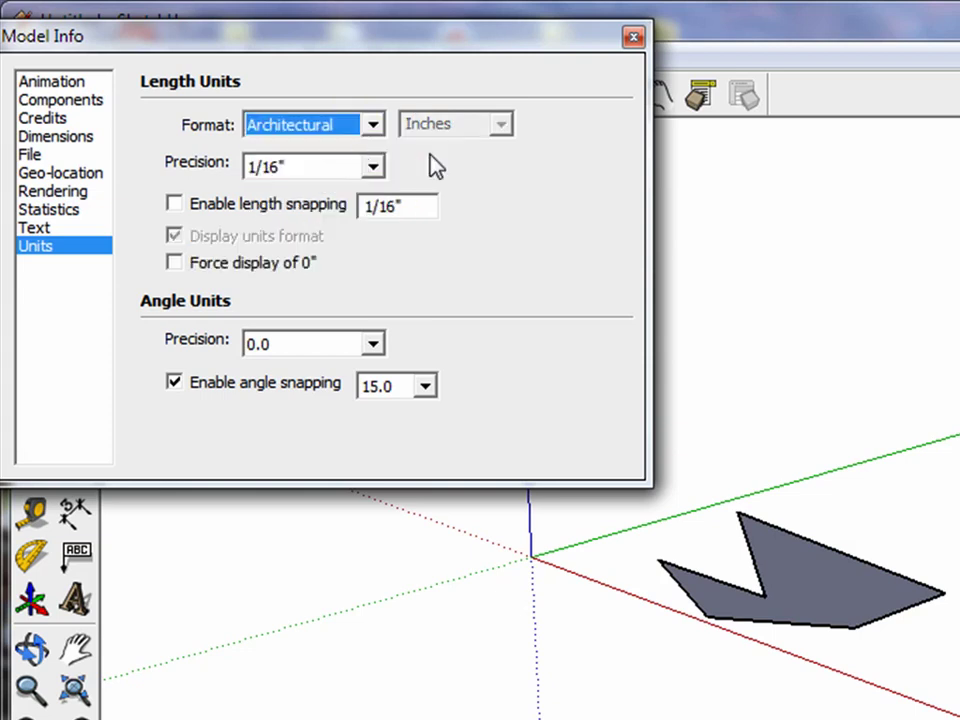
click(632, 38)
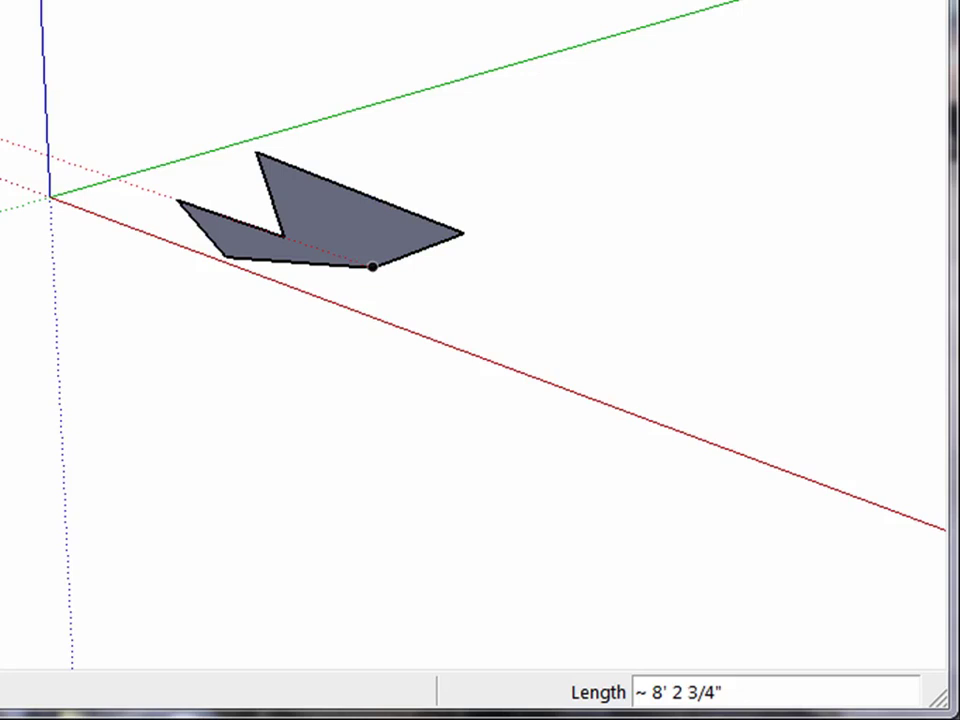
Step: Draw a 36 by 48 inch rectangle on the ground beside the polygon
key(r)
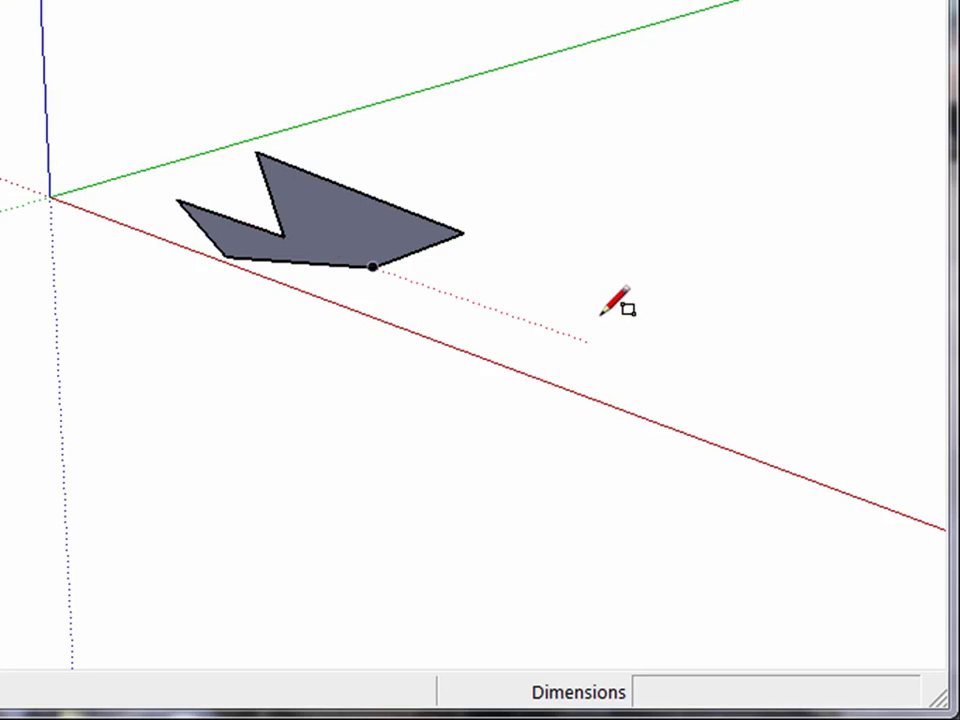
click(510, 313)
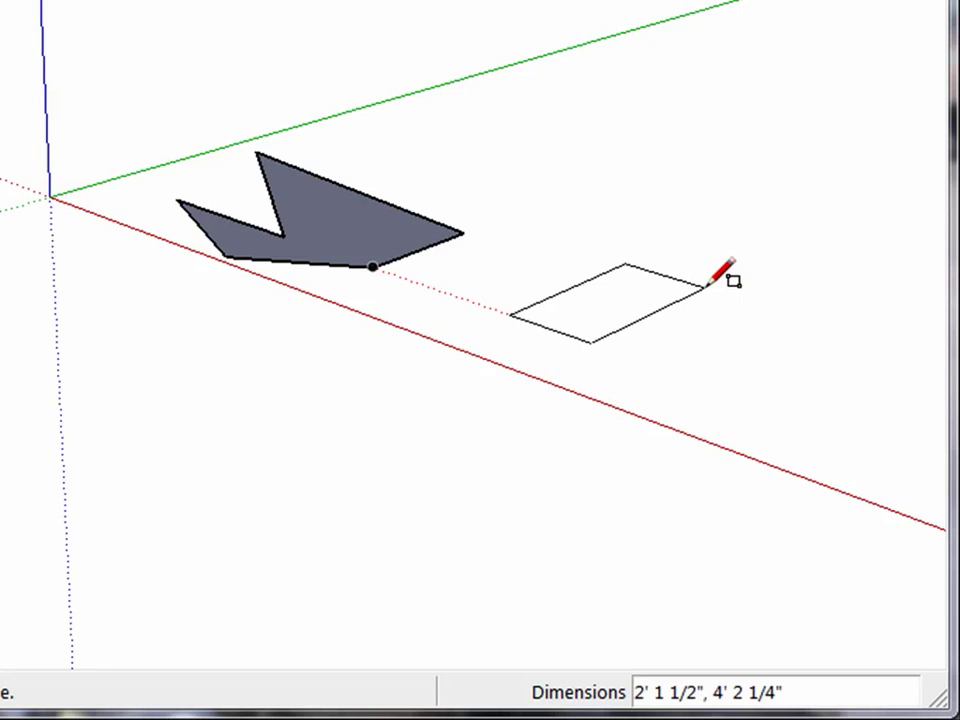
text(36,48)
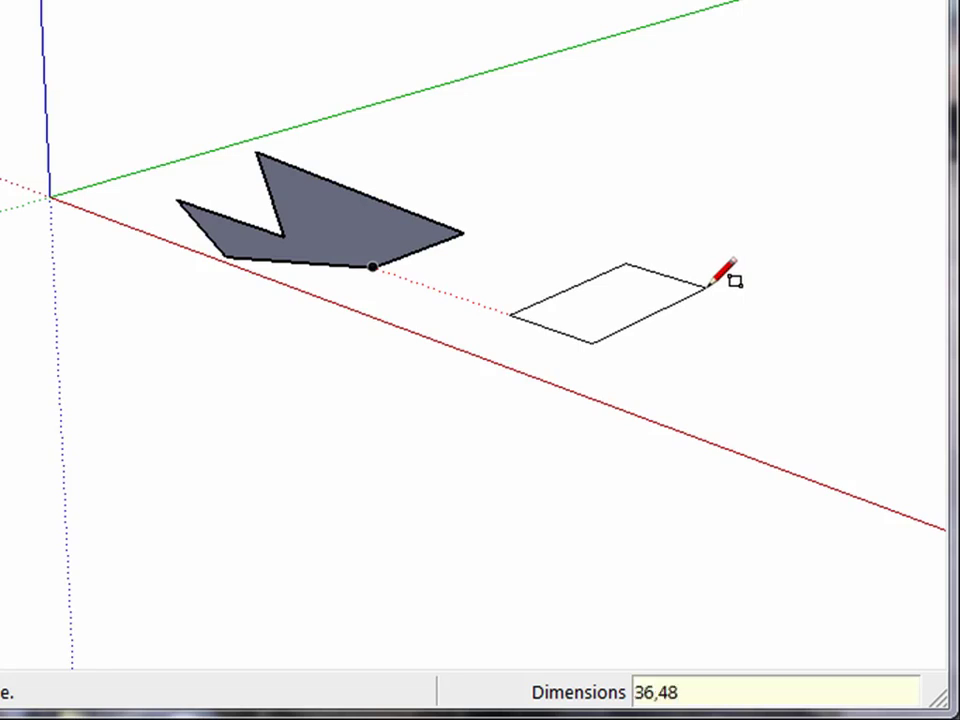
key(Return)
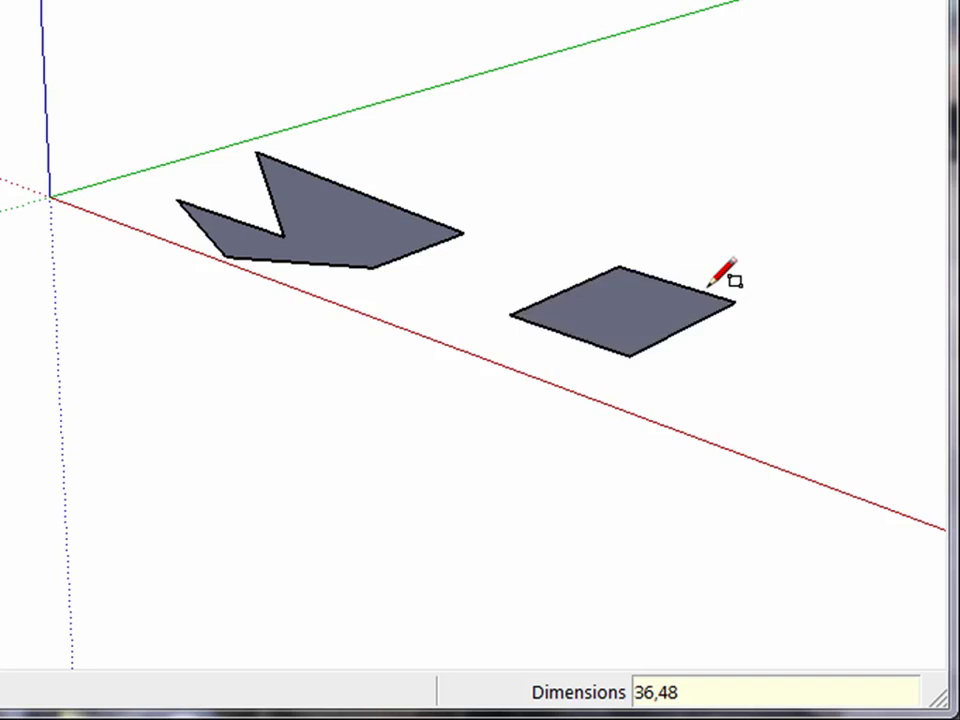
scroll(710, 285, down, 3)
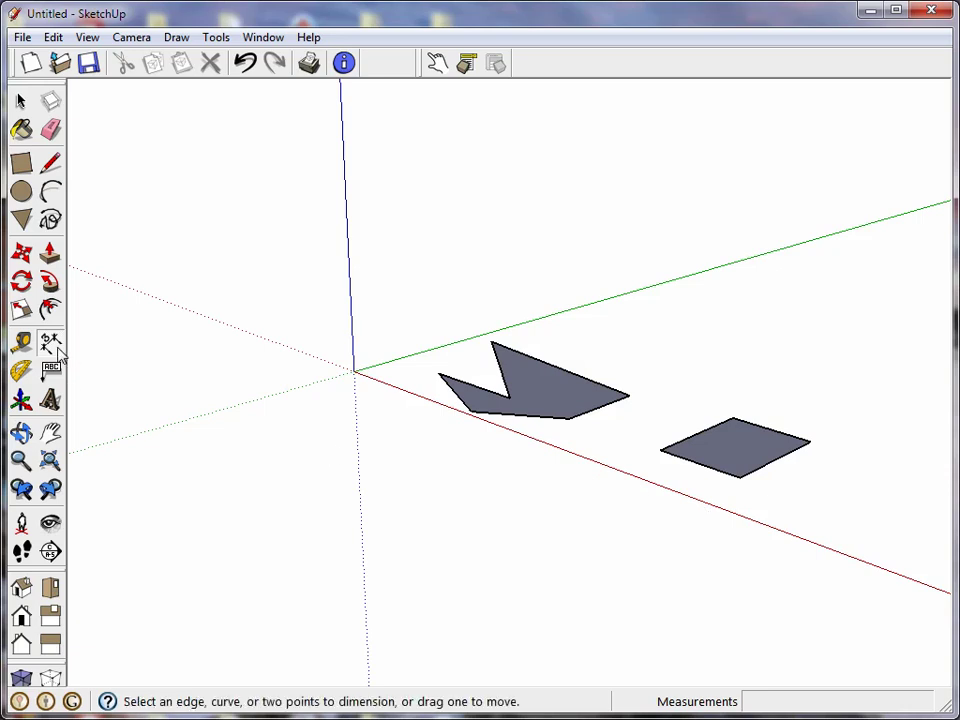
Step: Dimension the rectangle's front edge with a 3' dimension placed just below it
click(49, 341)
click(725, 480)
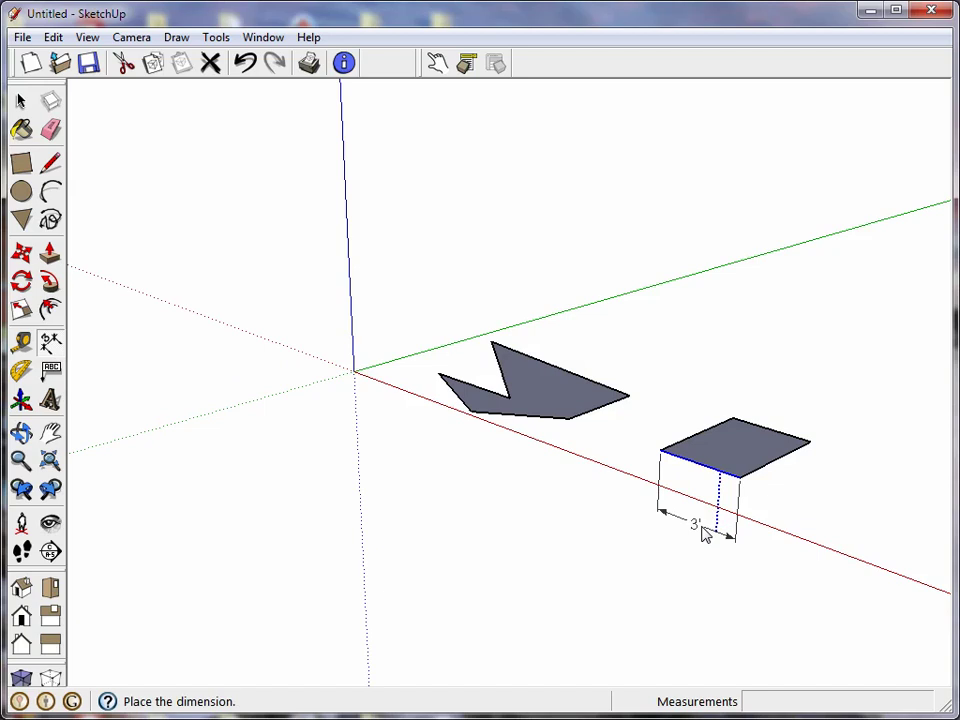
click(703, 533)
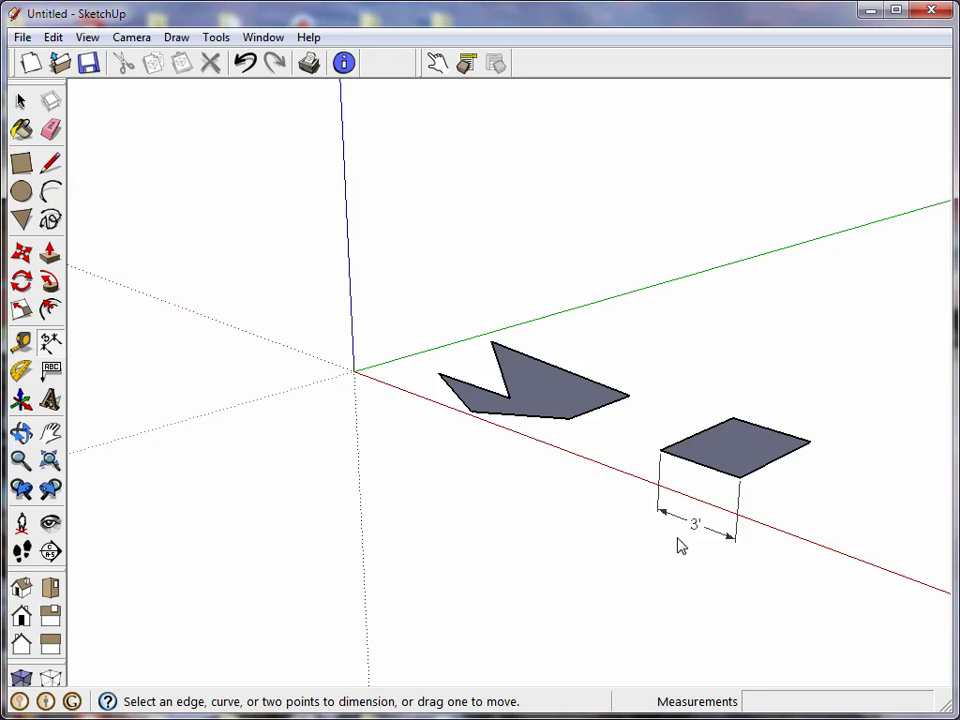
key(l)
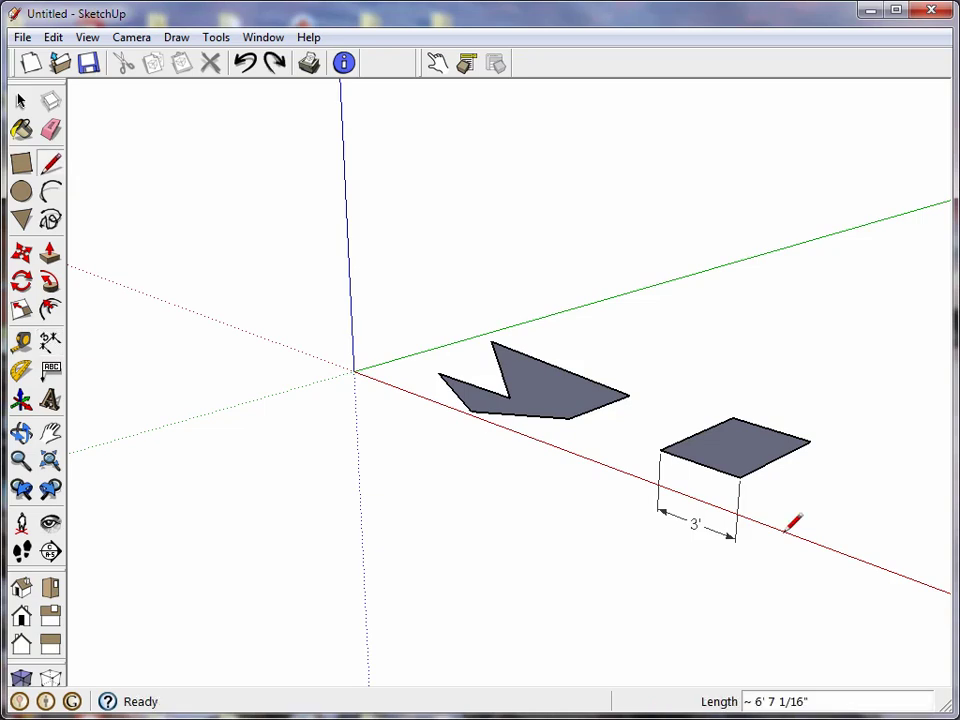